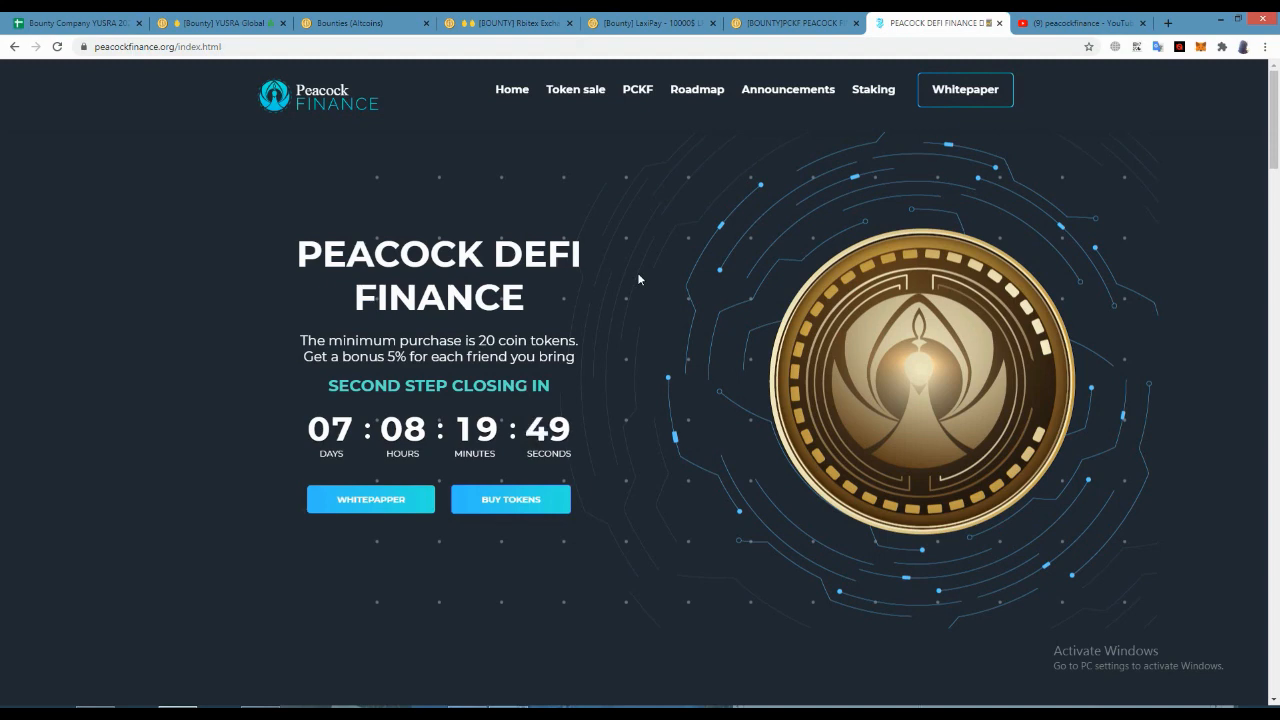
scroll(637, 272, "down", 6)
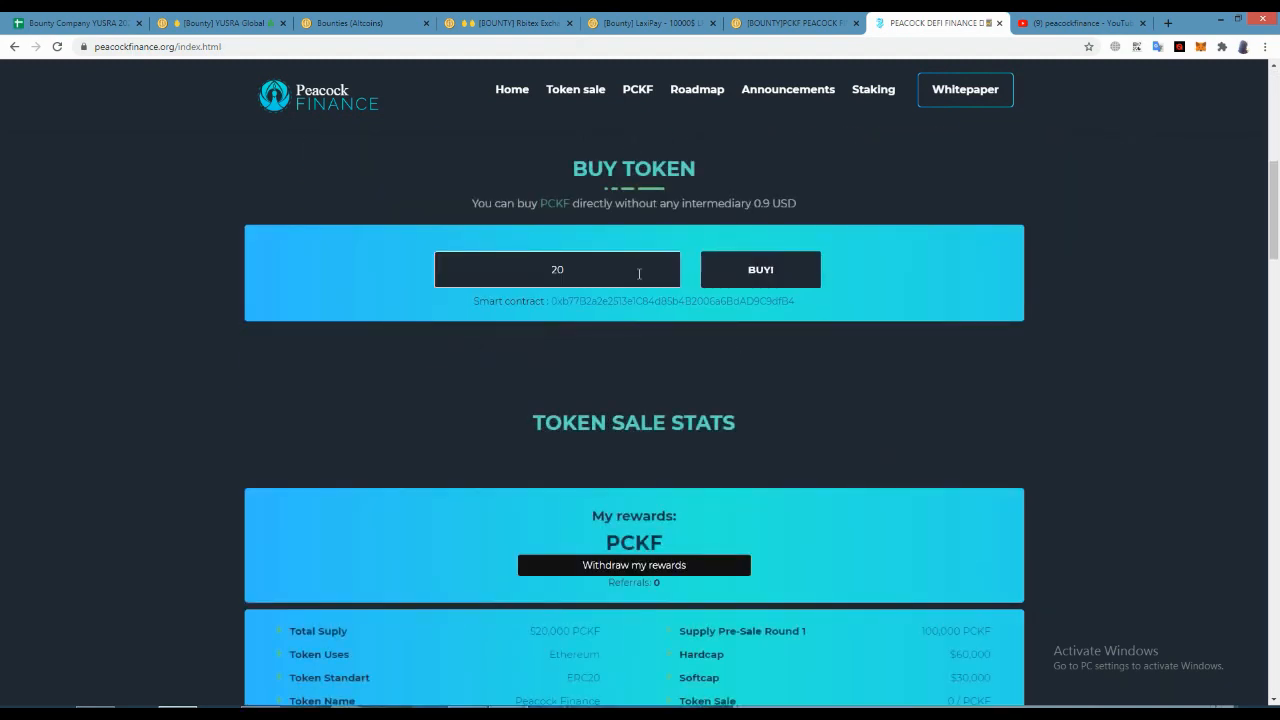
scroll(638, 272, "down", 5)
scroll(638, 272, "down", 5)
scroll(638, 272, "down", 3)
scroll(638, 272, "up", 2)
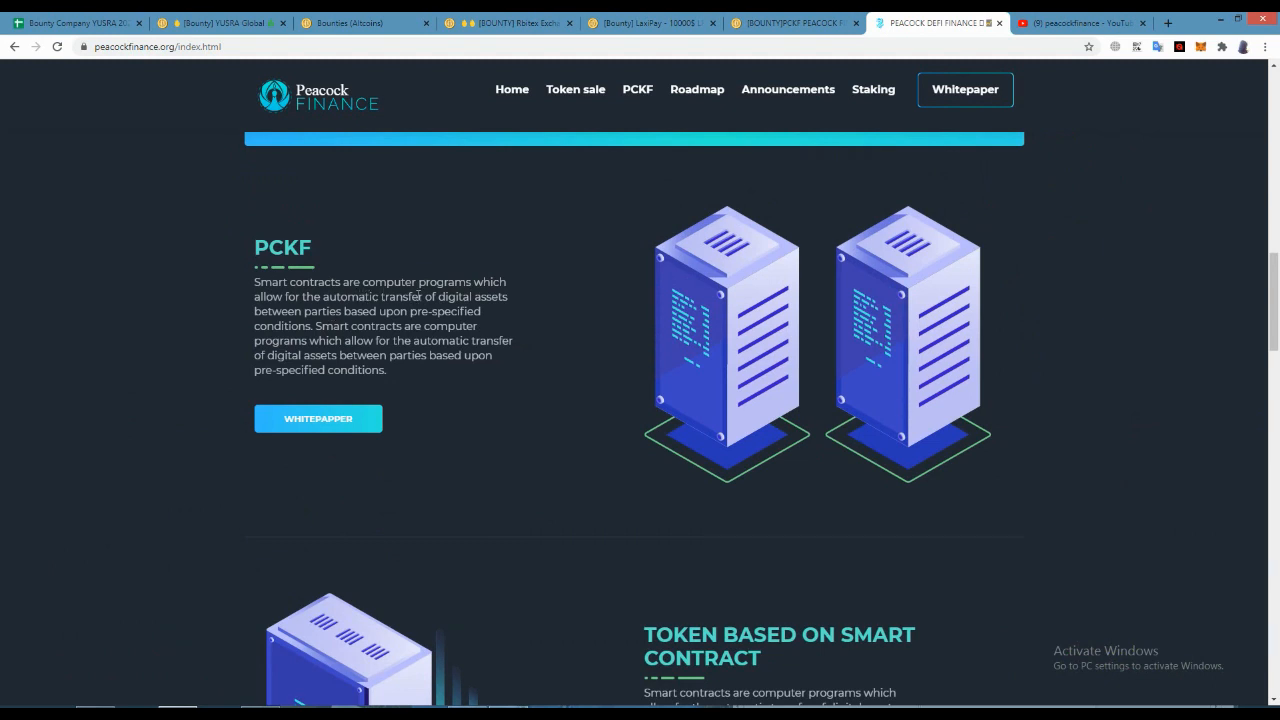
scroll(516, 305, "down", 1)
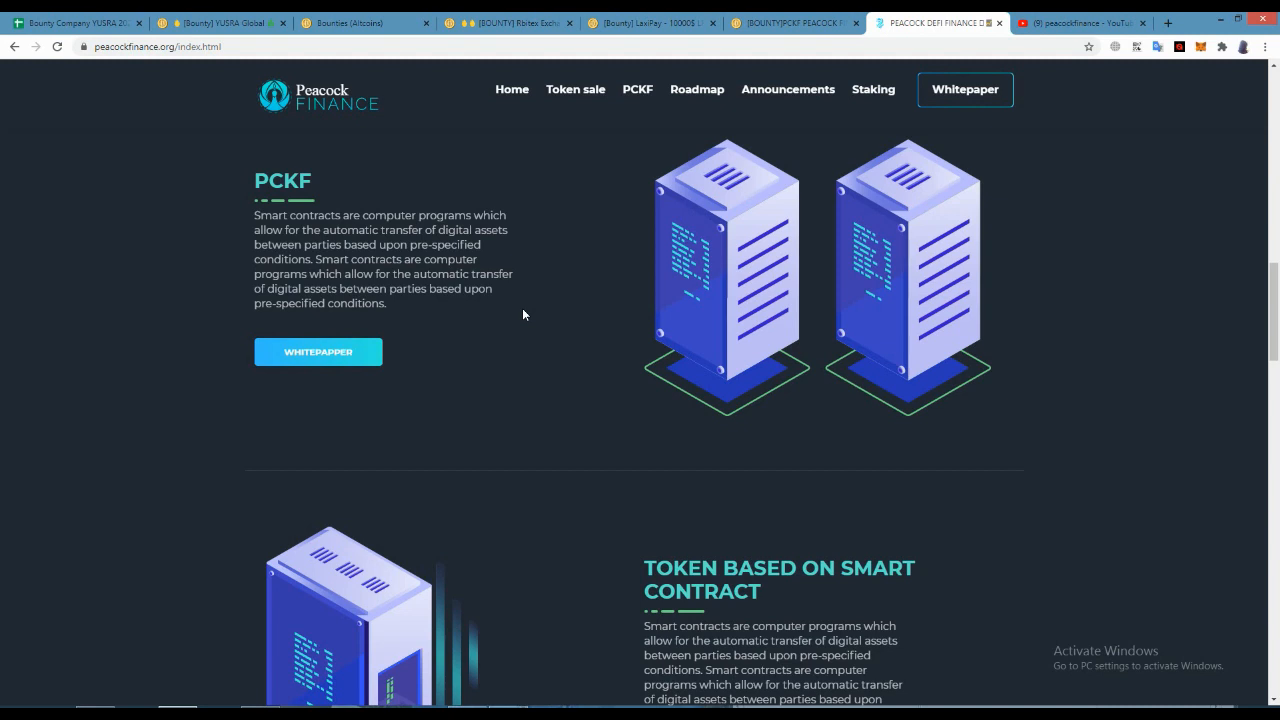
scroll(522, 314, "down", 3)
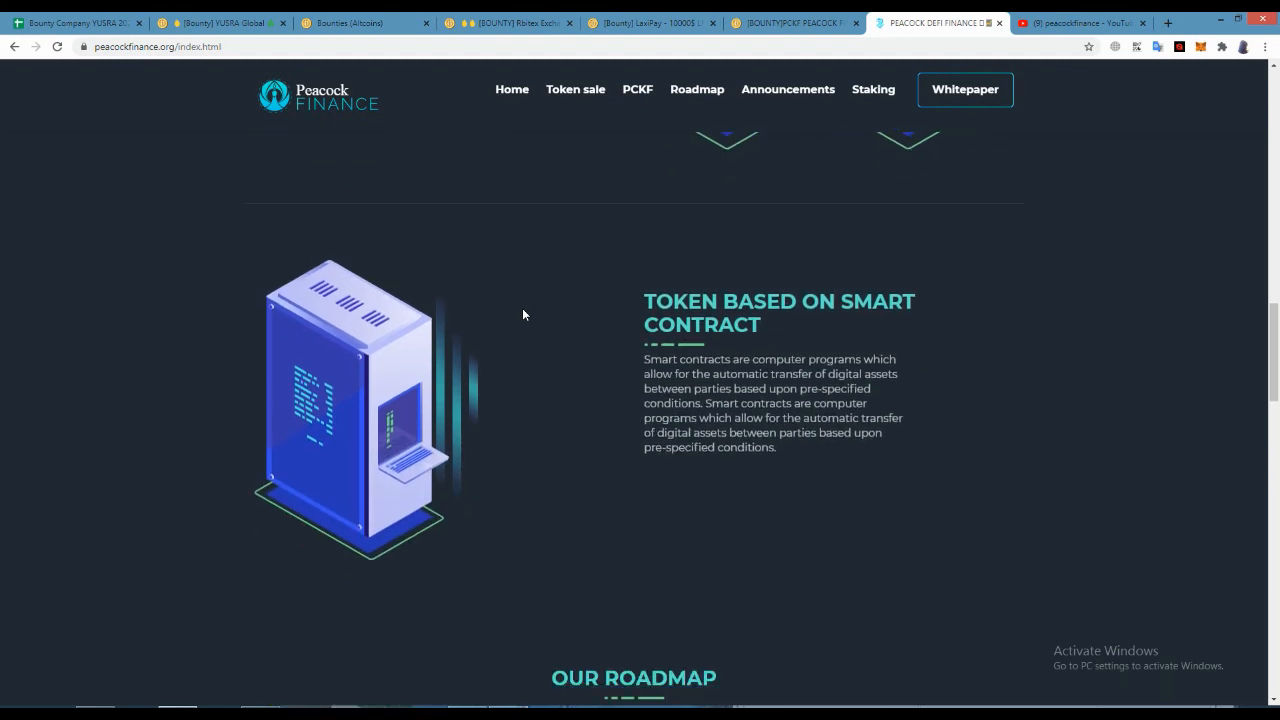
scroll(523, 314, "down", 2)
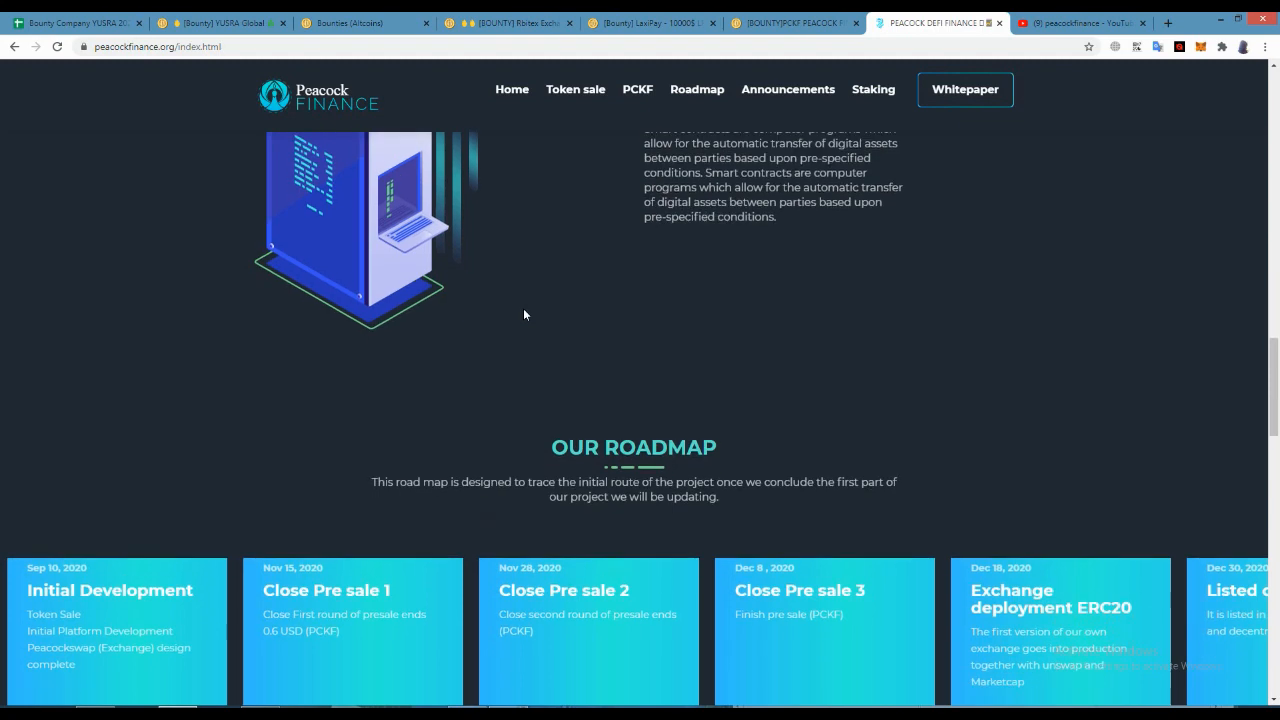
scroll(523, 314, "down", 3)
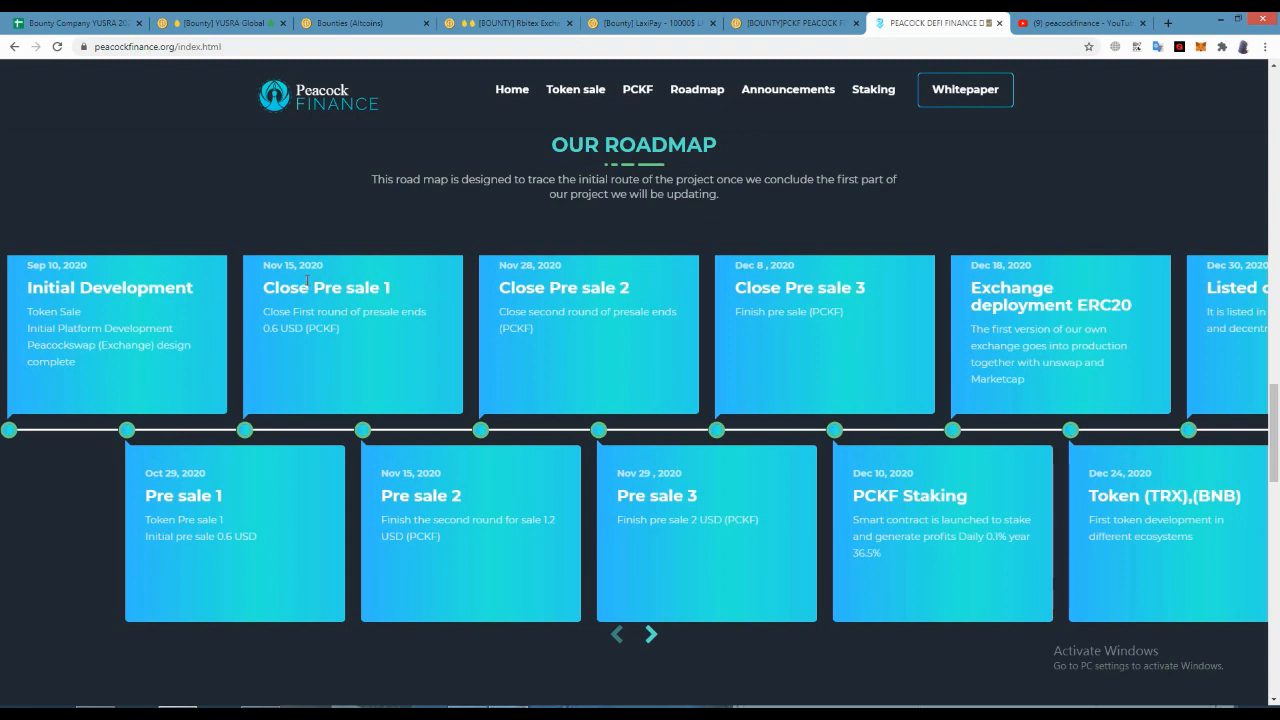
Step: Highlight and review the Close Pre sale 1 milestone card's date and details
left_click_drag(262, 285, 370, 349)
left_click(369, 346)
left_click_drag(259, 266, 347, 347)
left_click(279, 340)
Step: Review the Close Pre sale 2, Pre sale 3, Exchange deployment and PCKF Staking milestone cards
left_click_drag(503, 288, 665, 289)
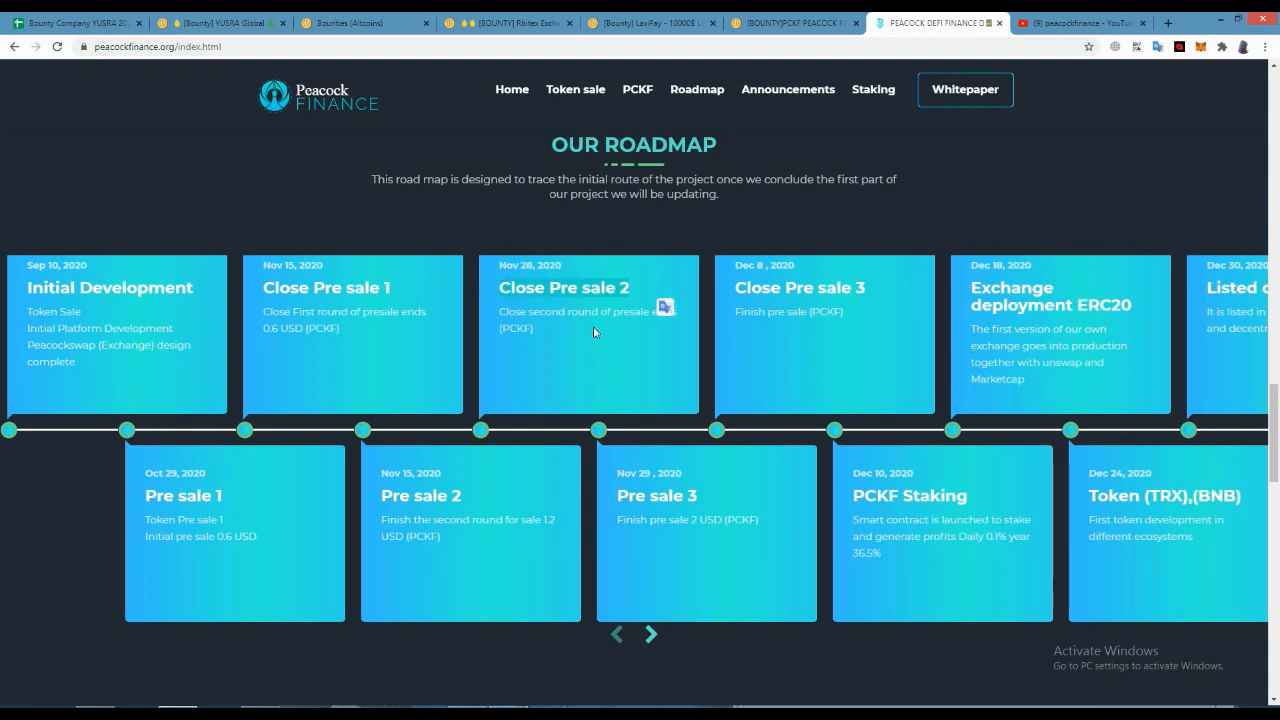
left_click(560, 326)
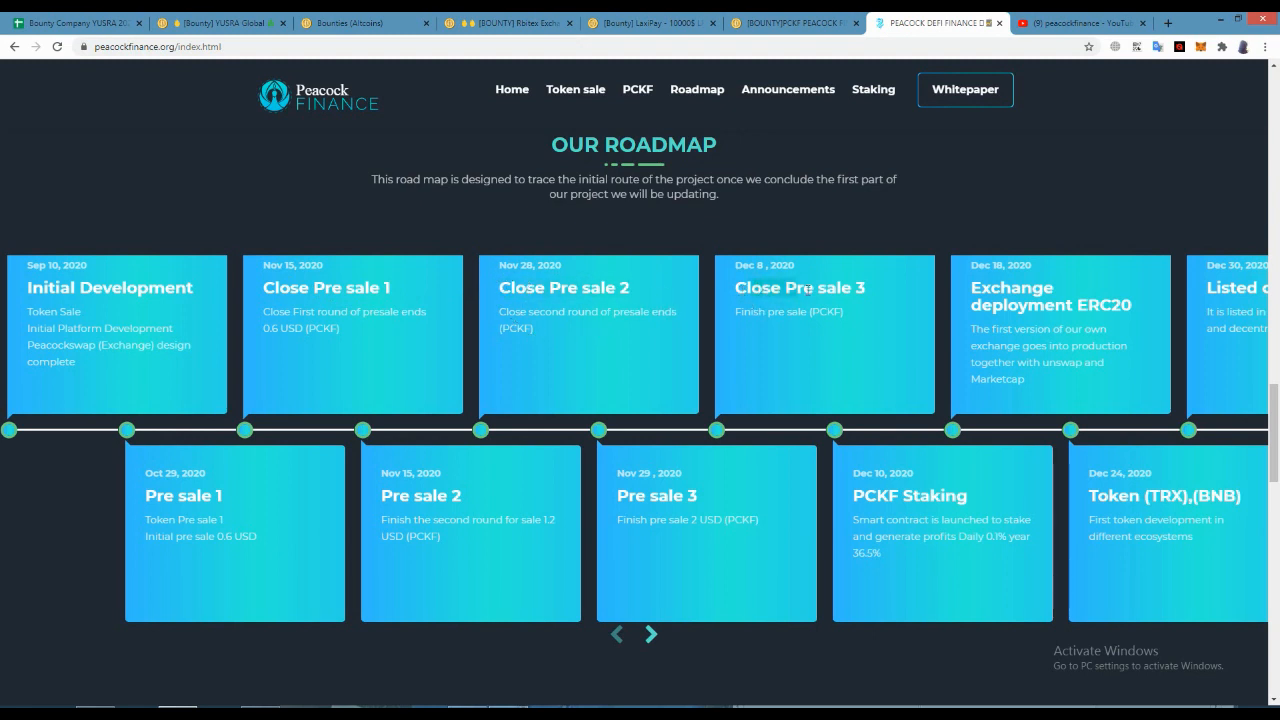
left_click_drag(737, 288, 866, 289)
left_click(878, 342)
left_click_drag(1047, 376, 897, 381)
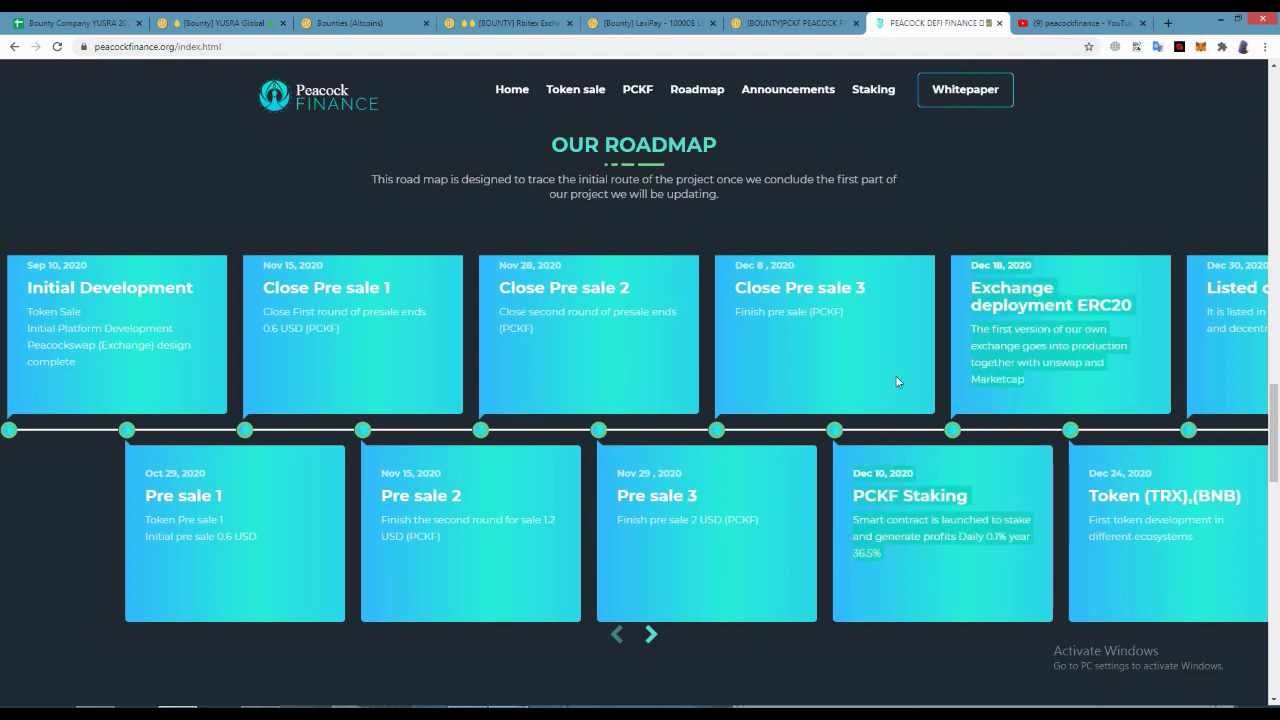
left_click(1100, 387)
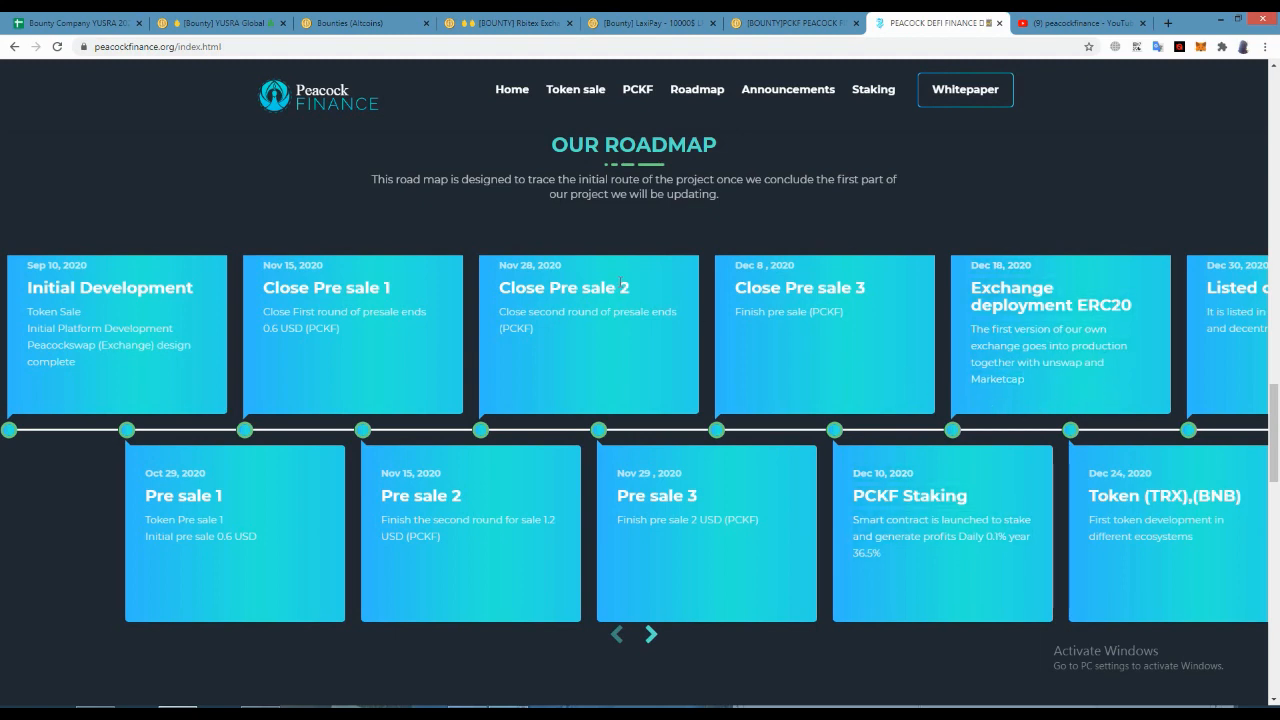
scroll(656, 312, "down", 2)
scroll(626, 299, "down", 3)
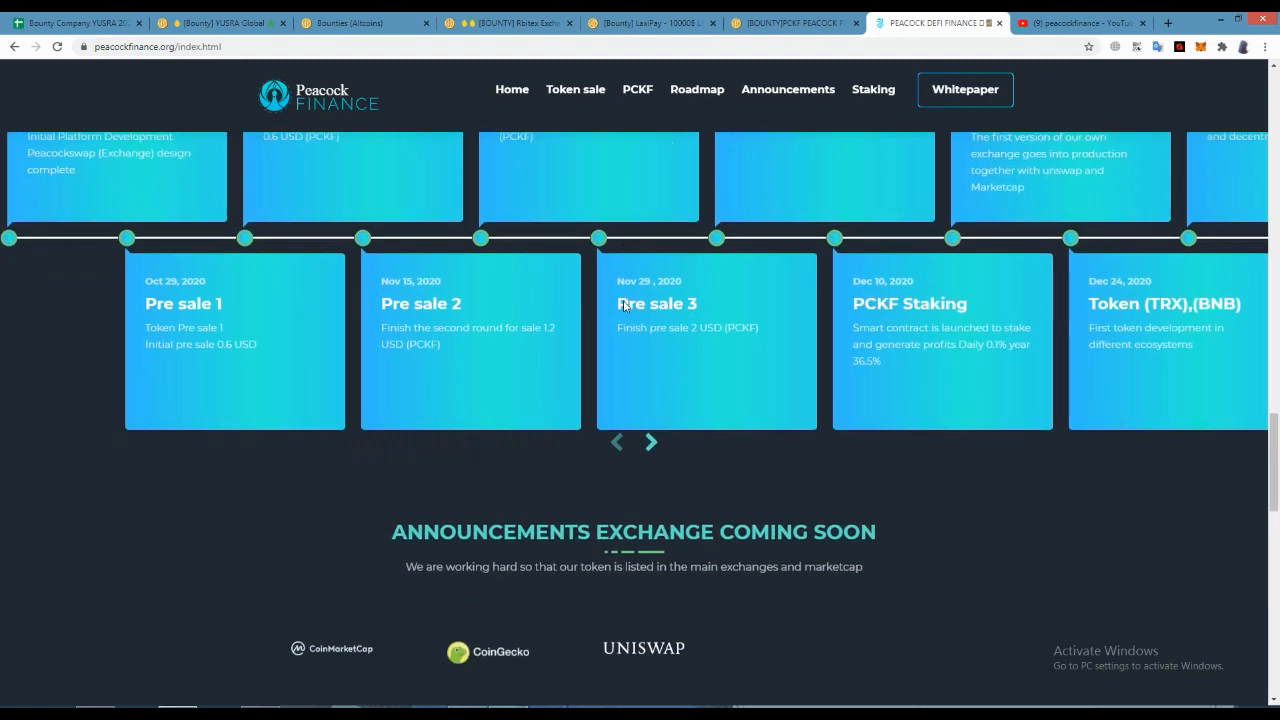
scroll(623, 300, "down", 2)
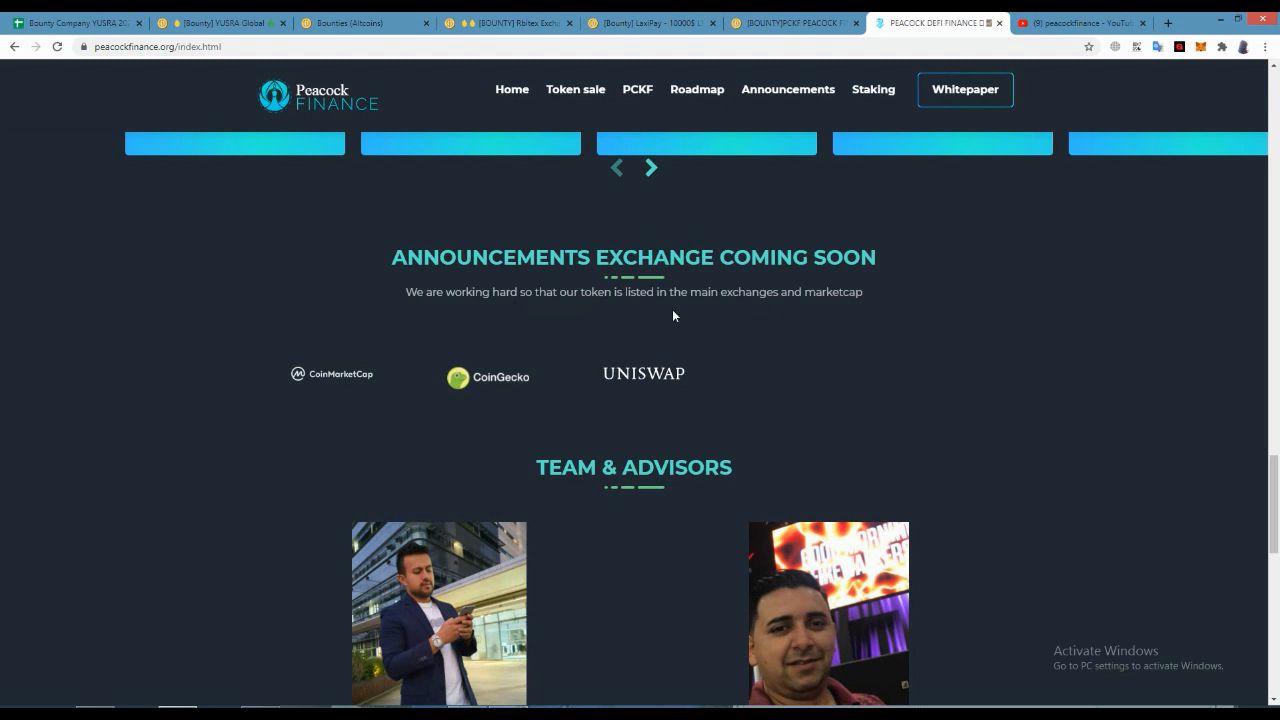
scroll(730, 312, "down", 1)
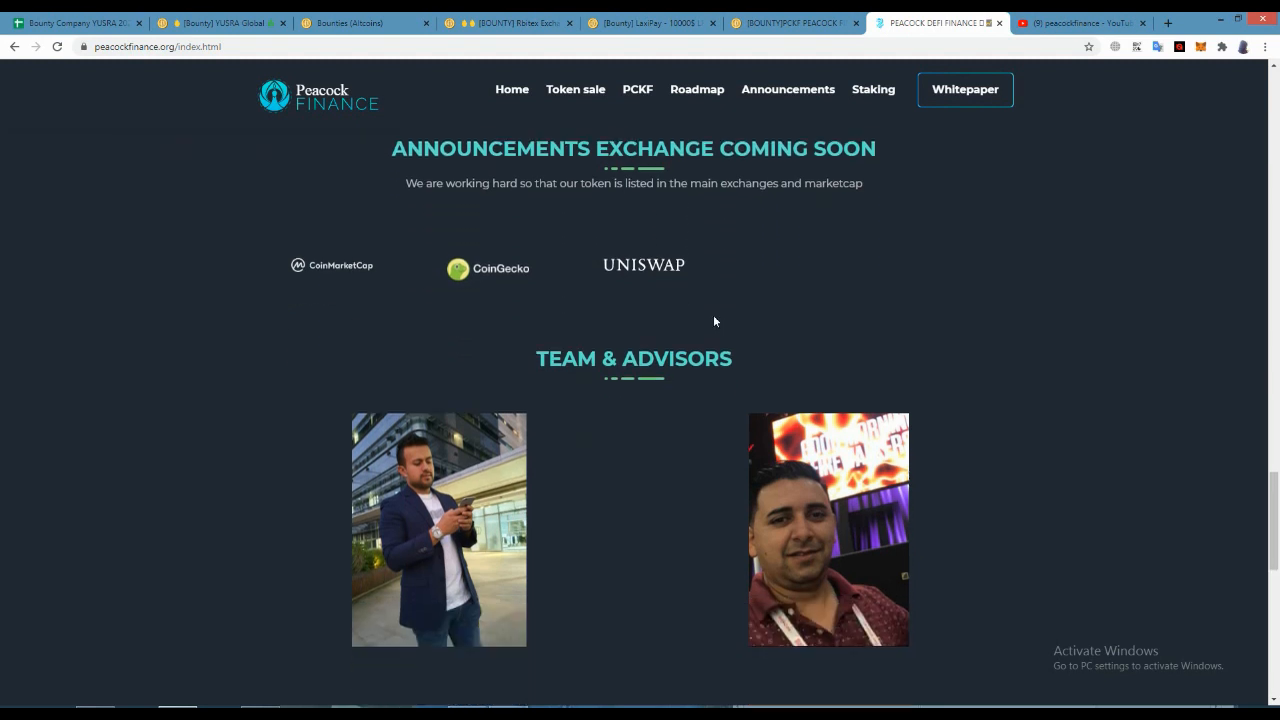
scroll(713, 314, "down", 1)
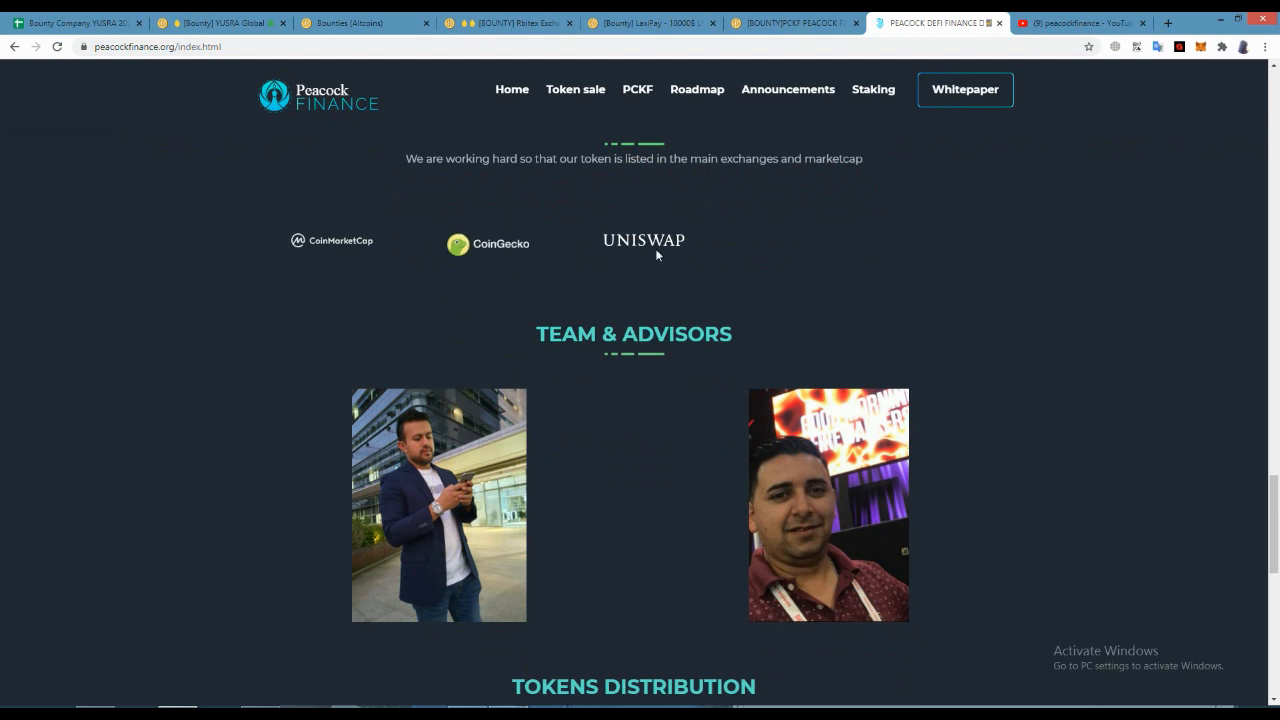
scroll(611, 261, "down", 2)
scroll(620, 290, "down", 2)
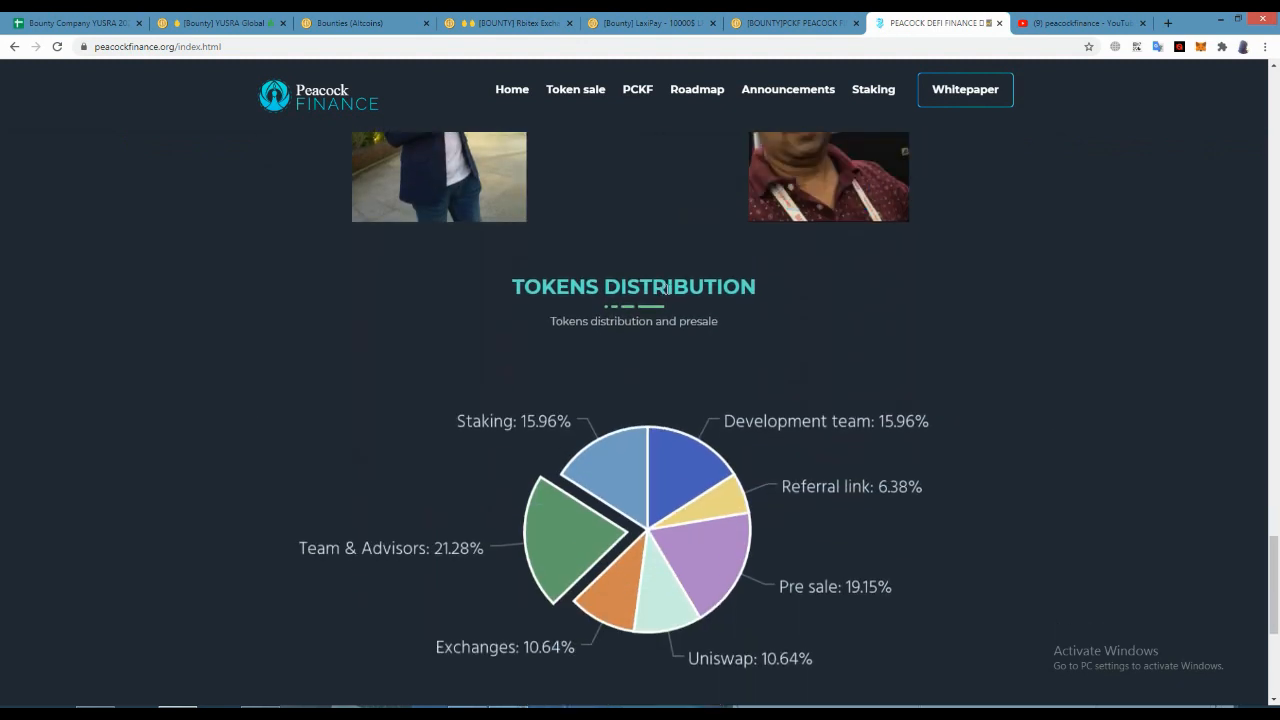
scroll(660, 290, "down", 1)
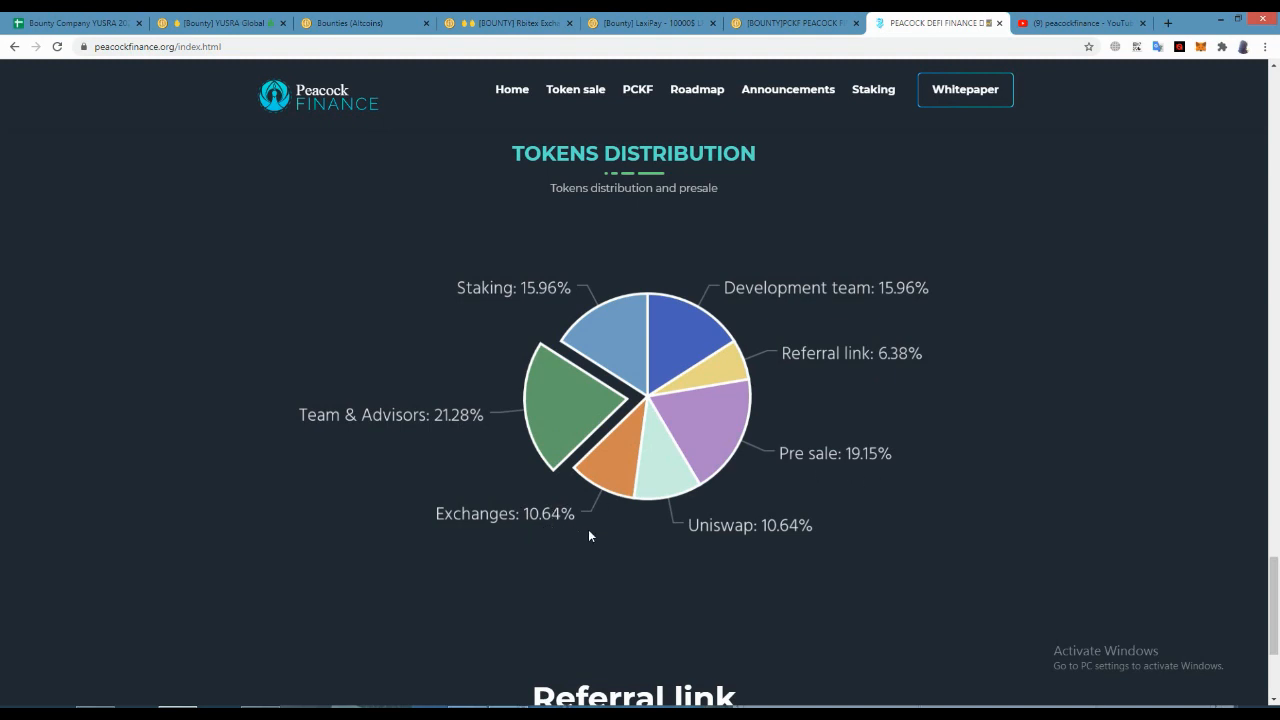
scroll(709, 533, "down", 3)
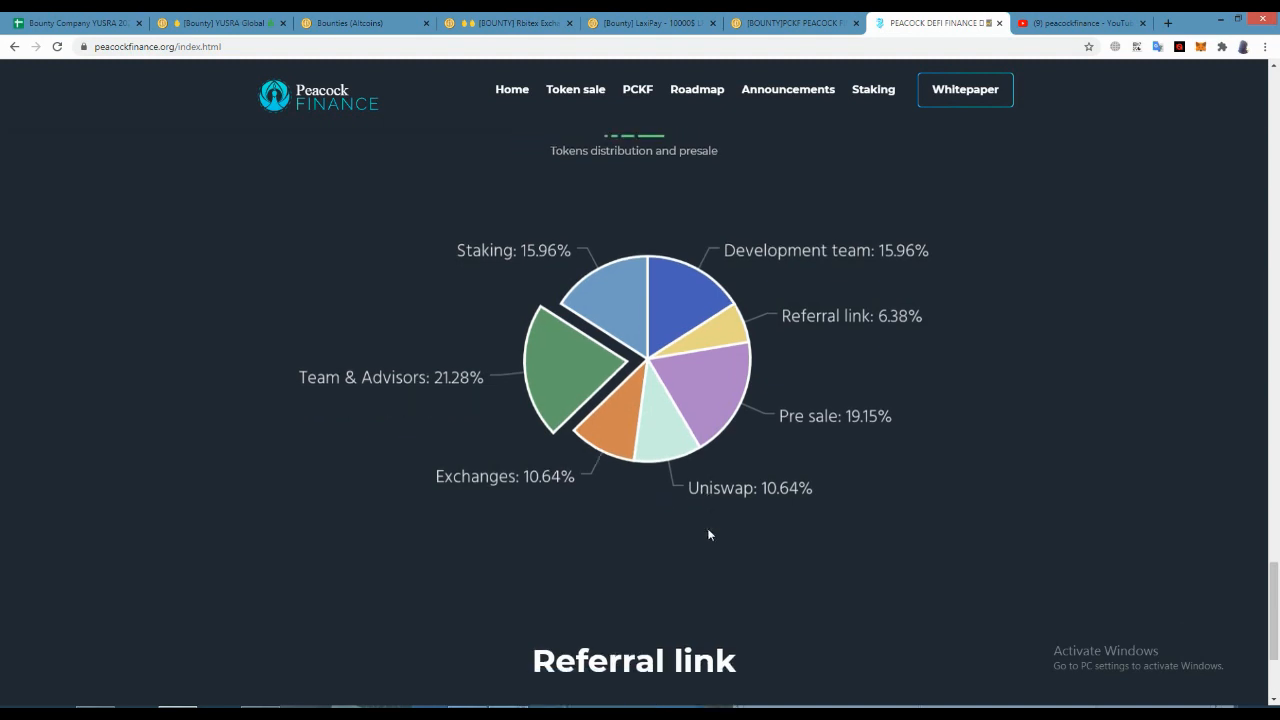
scroll(623, 421, "down", 2)
scroll(631, 422, "up", 8)
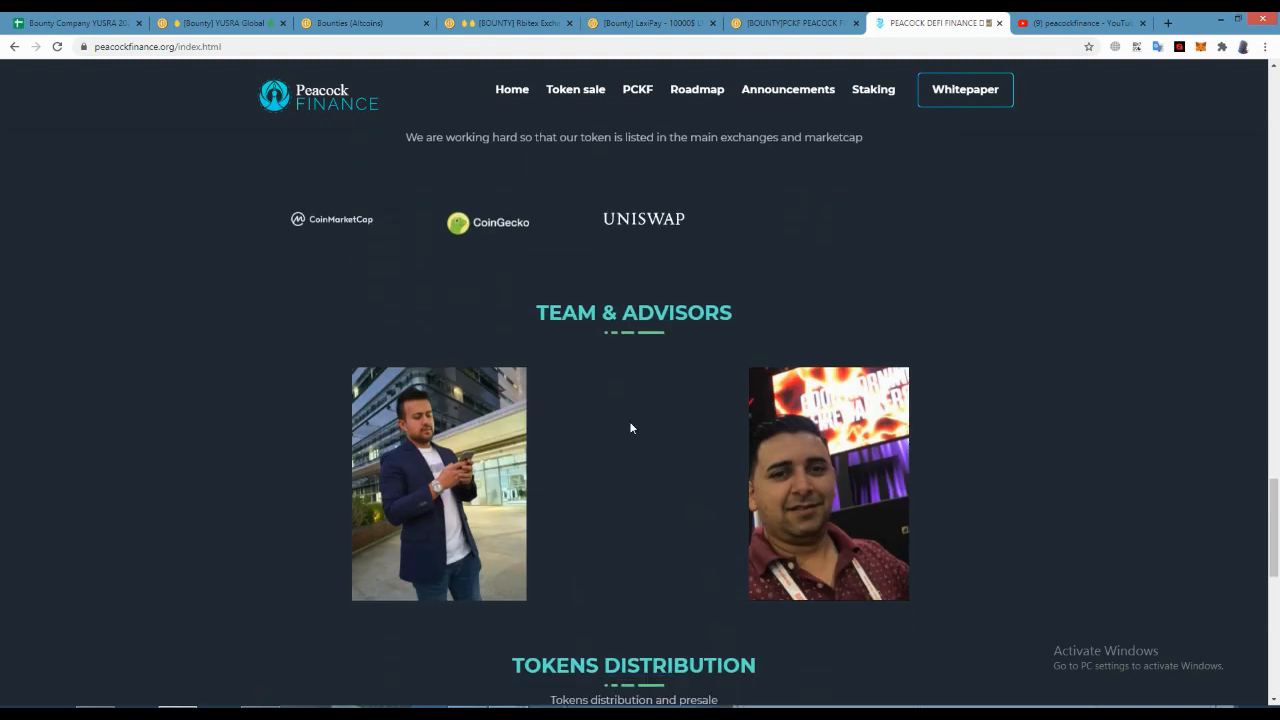
scroll(631, 422, "down", 8)
scroll(777, 499, "up", 6)
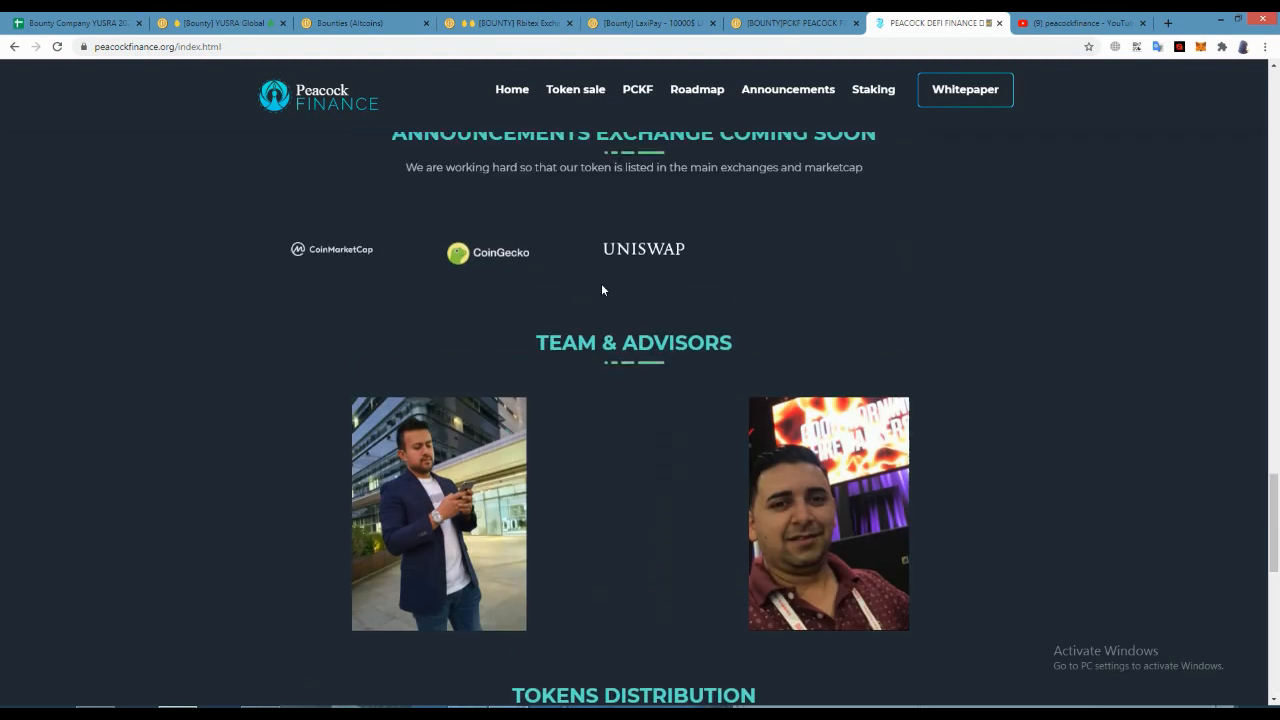
scroll(601, 283, "up", 6)
scroll(647, 371, "up", 10)
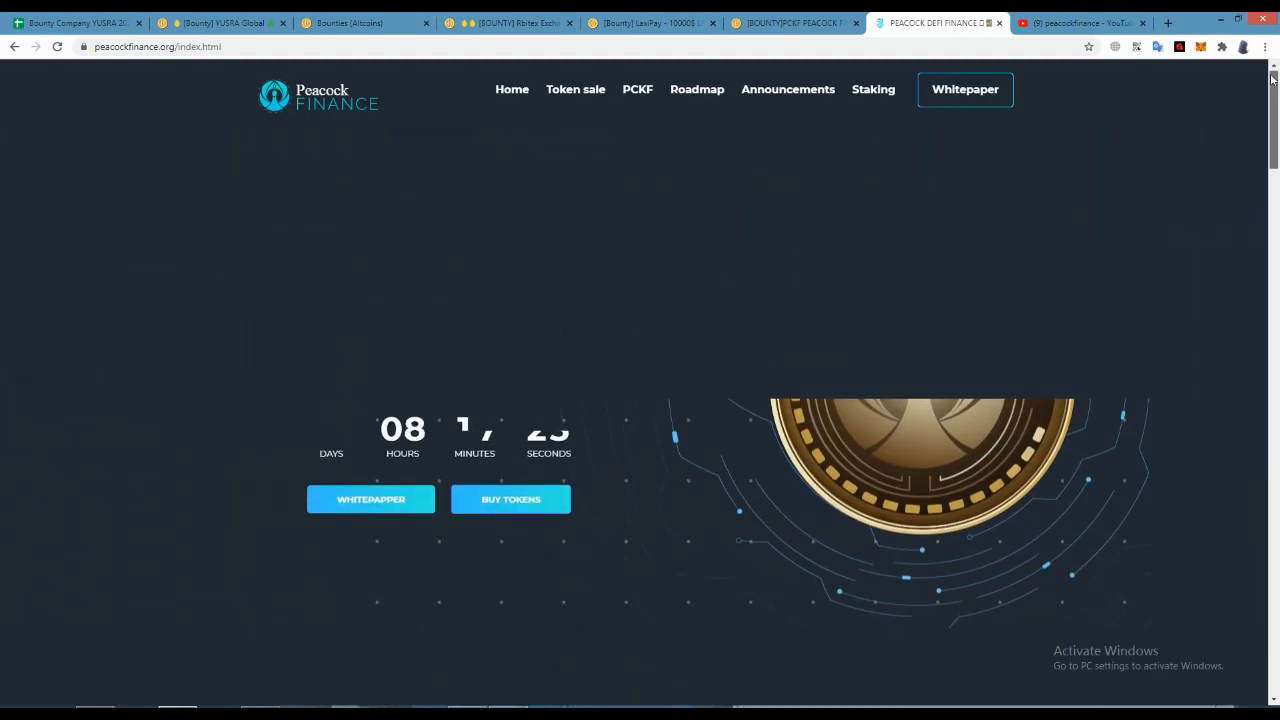
Step: Jump to the Buy Token form and review the smart contract label and 0.9 USD price
left_click(490, 500)
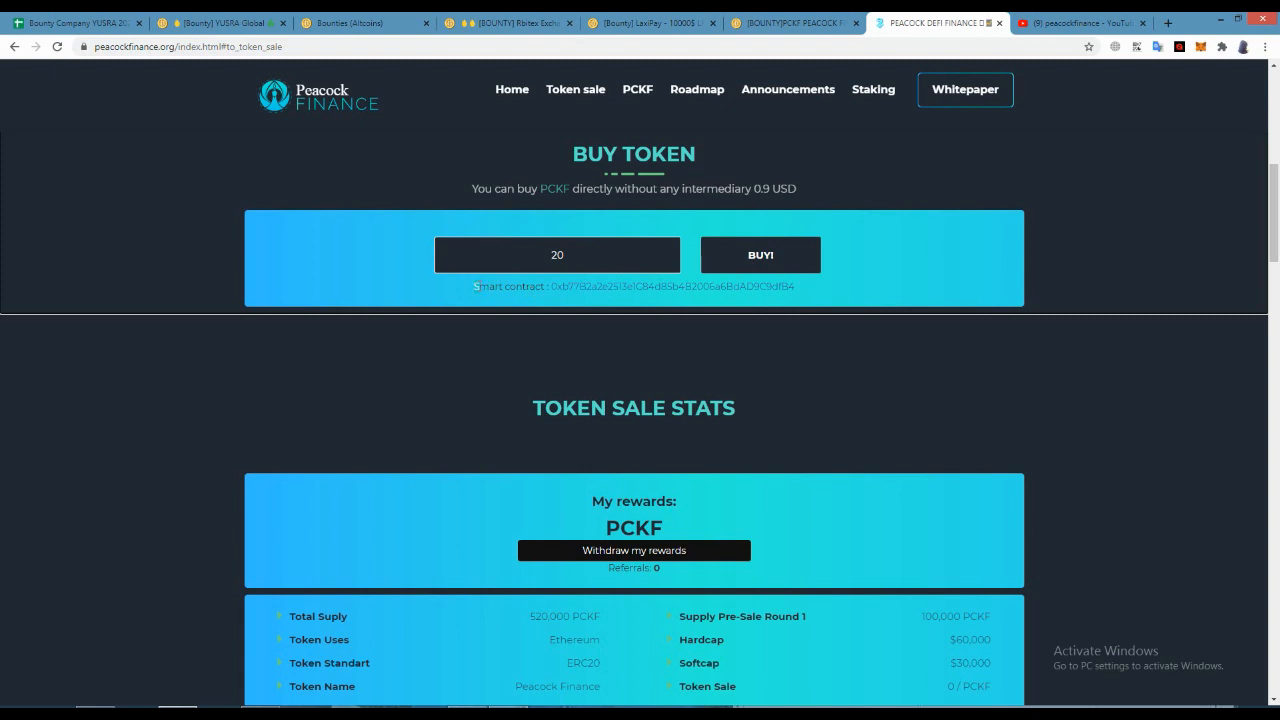
left_click_drag(476, 286, 544, 287)
left_click(703, 198)
left_click_drag(754, 188, 794, 187)
left_click(809, 190)
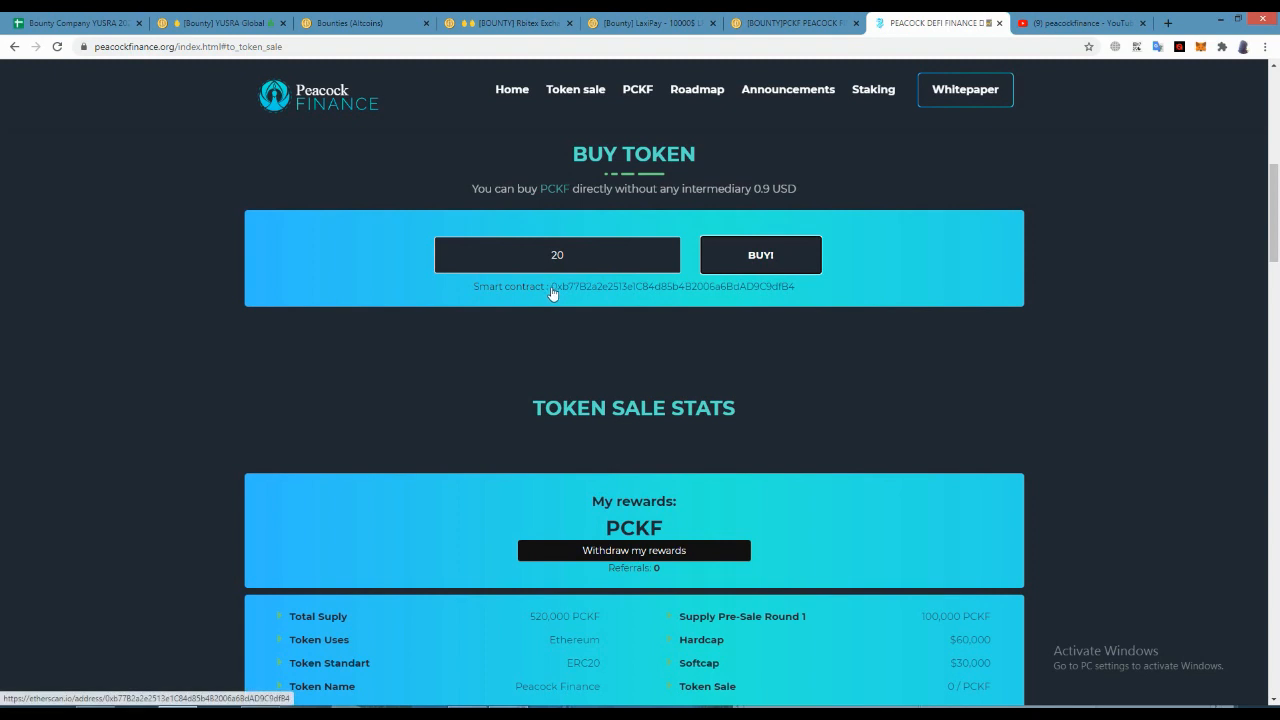
Step: Copy the PCKF smart contract address to the clipboard
left_click_drag(551, 287, 795, 287)
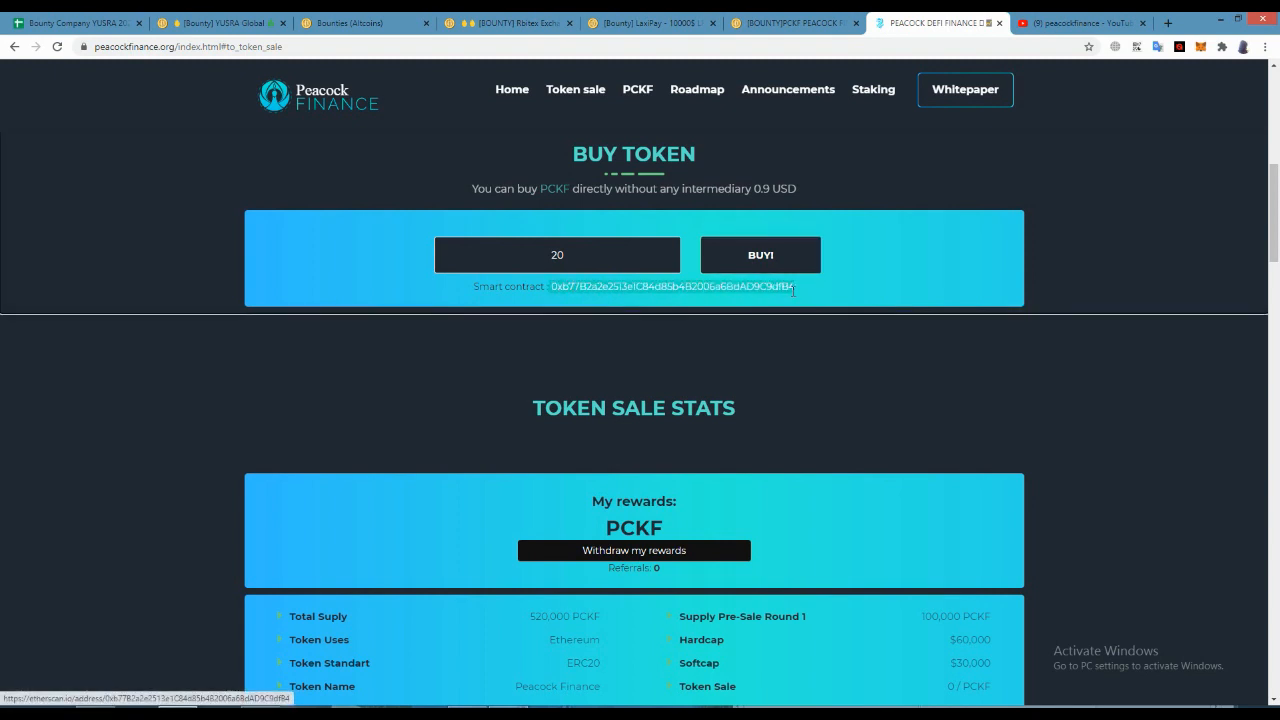
key("ctrl+c")
left_click(866, 316)
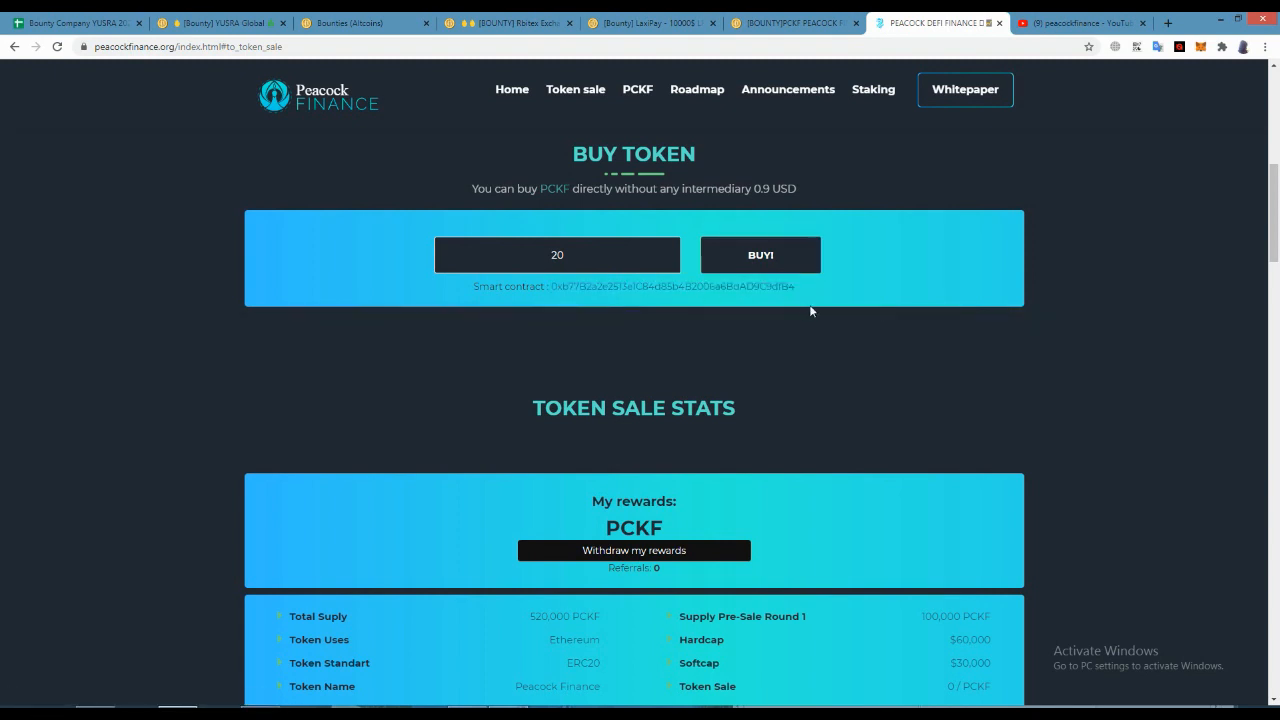
scroll(722, 338, "down", 3)
scroll(722, 338, "down", 3)
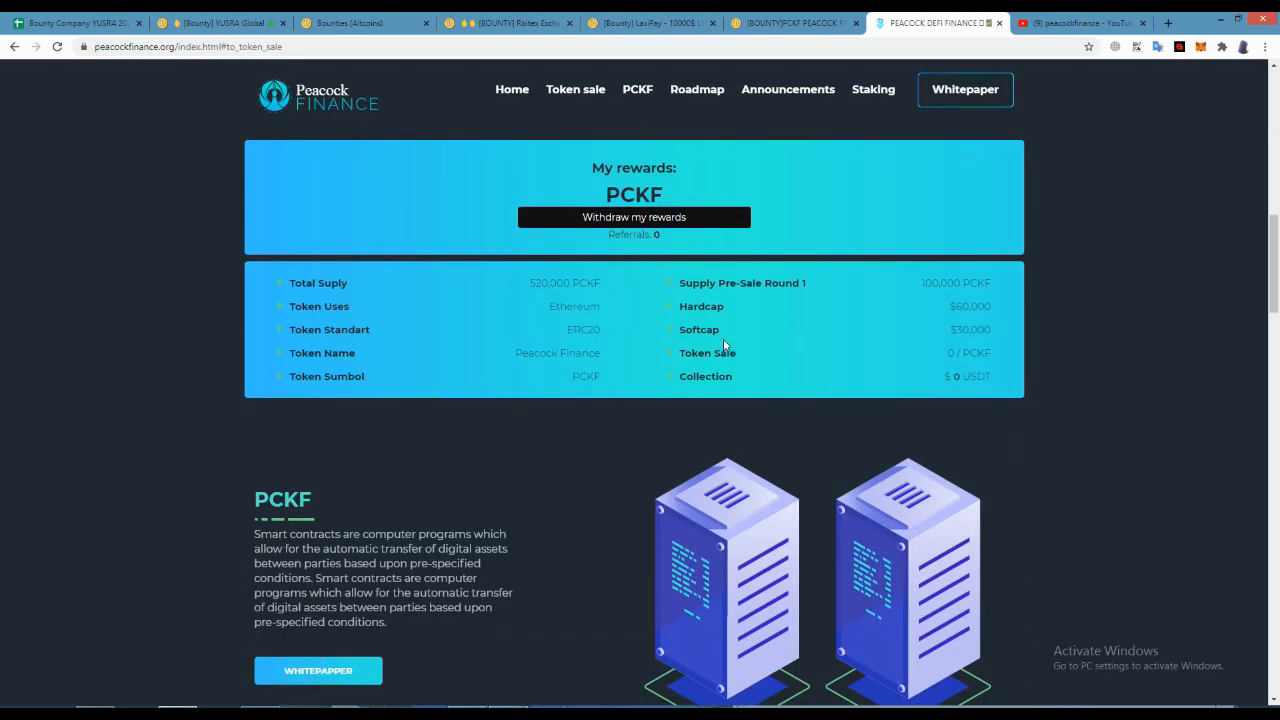
scroll(723, 339, "up", 5)
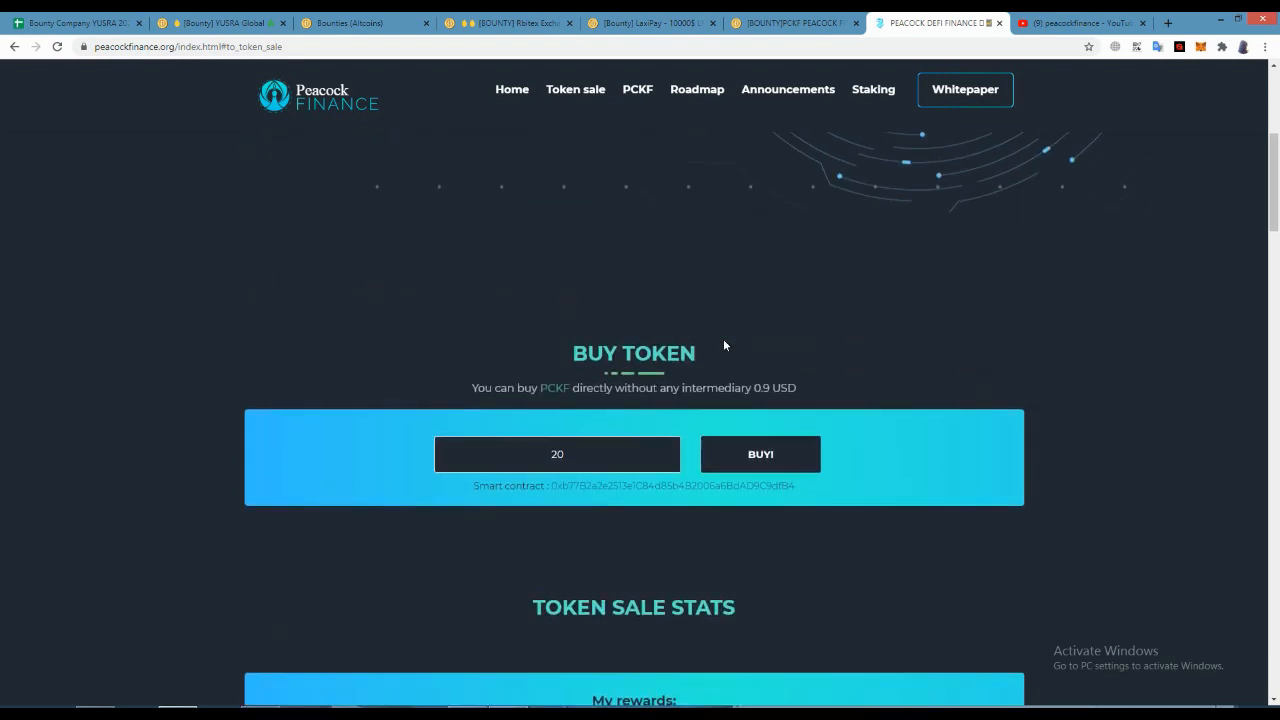
scroll(723, 339, "up", 2)
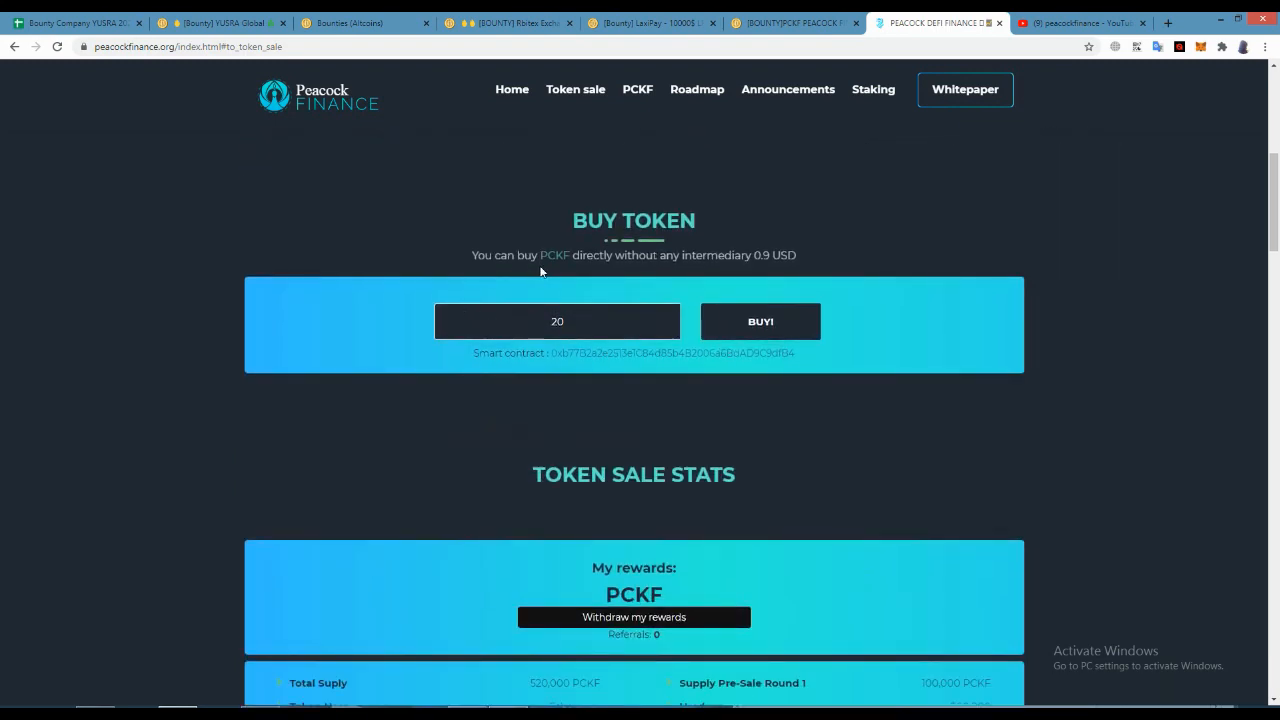
Step: Replace the purchase amount 20 with 444, then highlight the smart contract address
double_click(560, 321)
type("444")
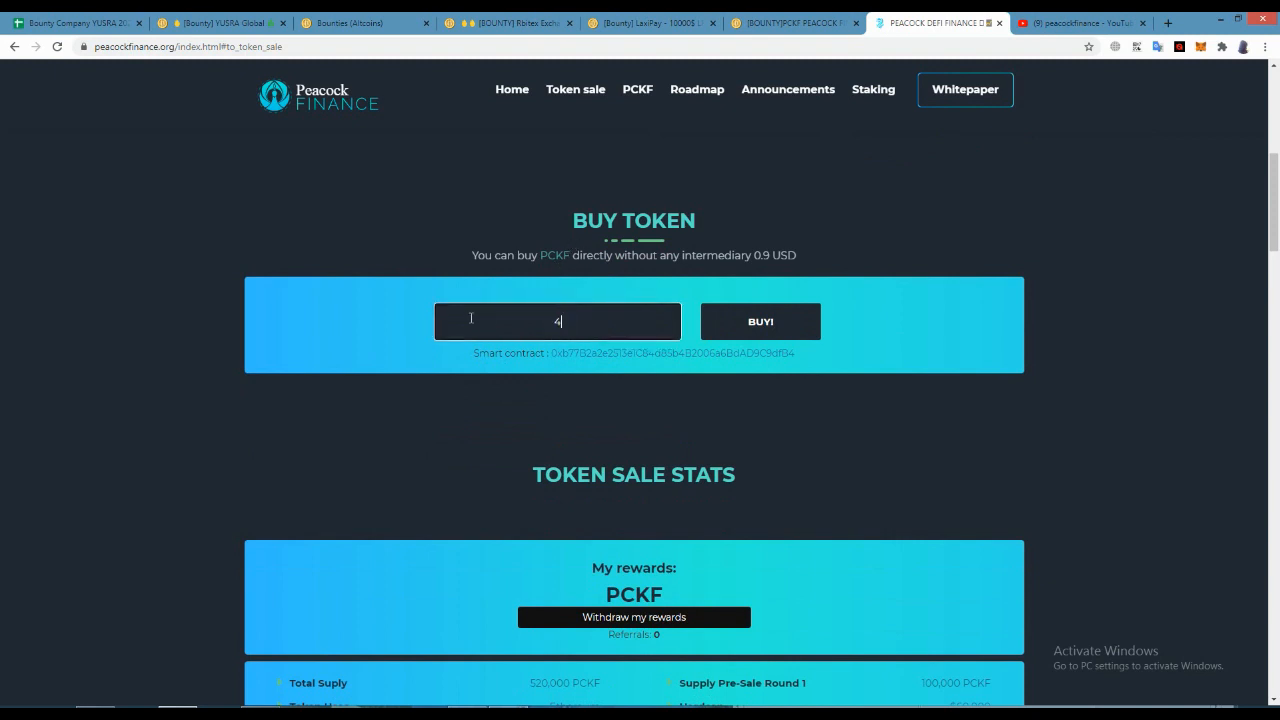
left_click(849, 493)
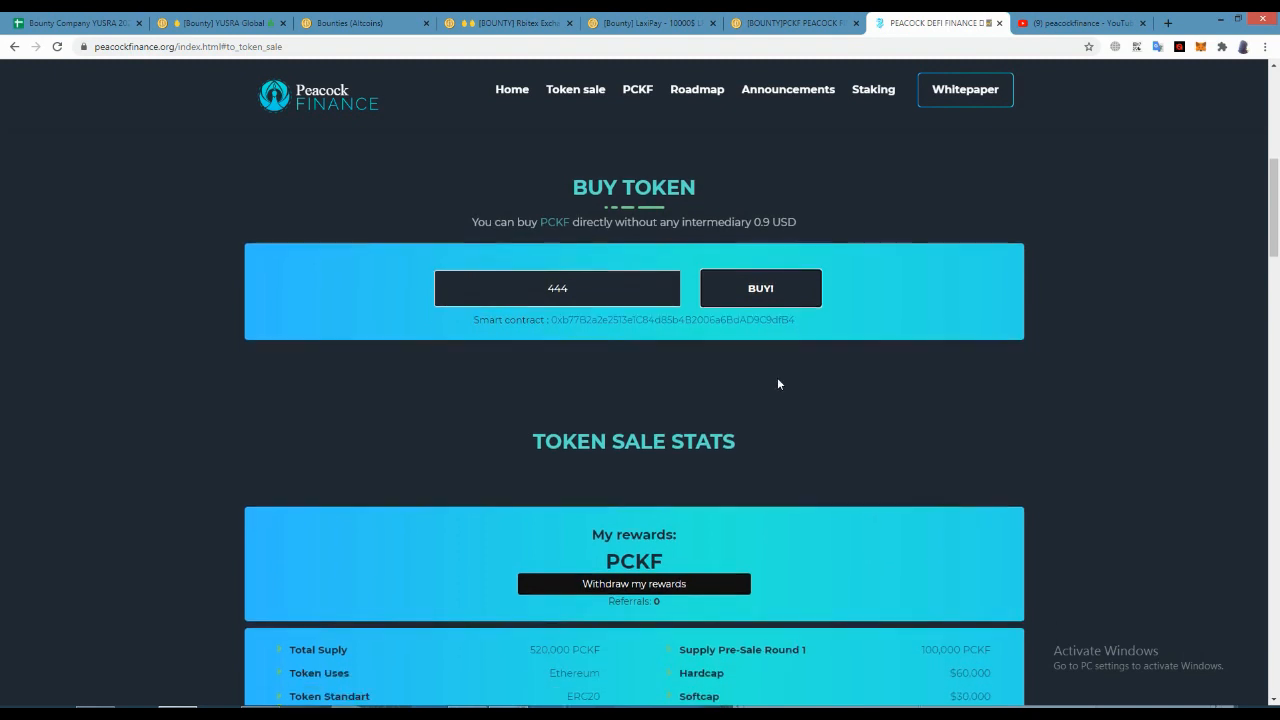
scroll(777, 377, "down", 2)
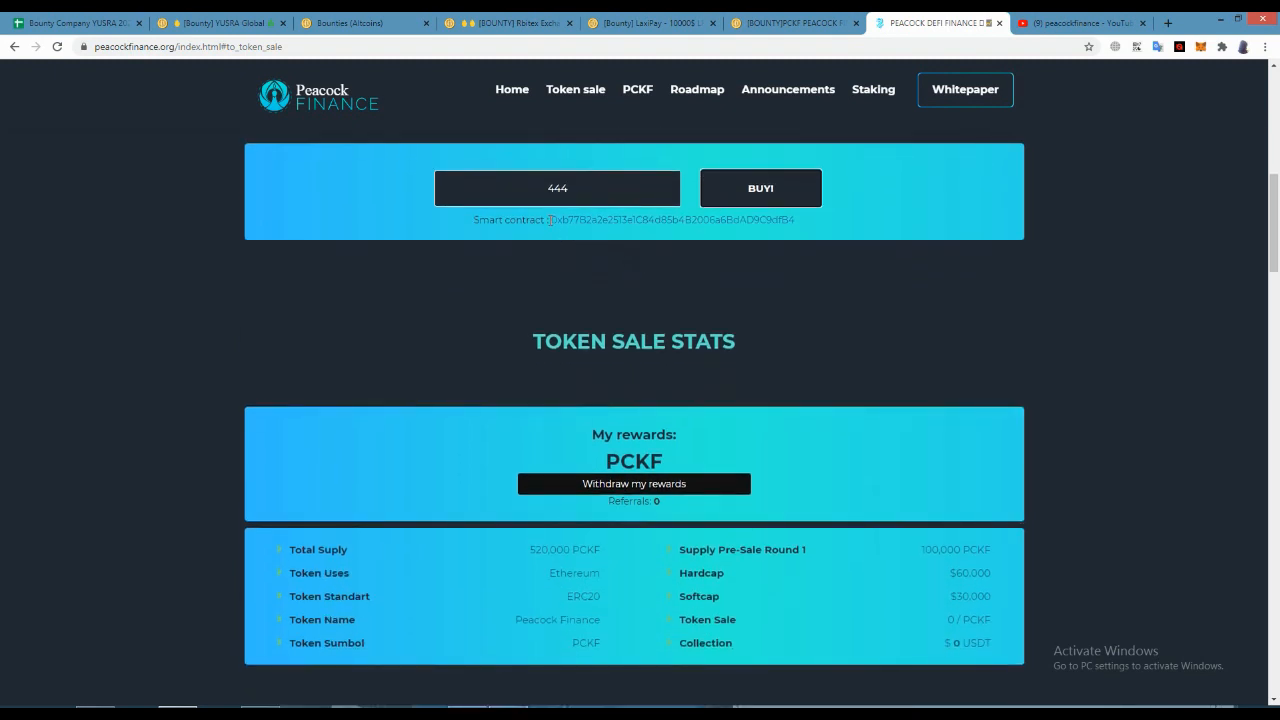
left_click_drag(550, 219, 796, 220)
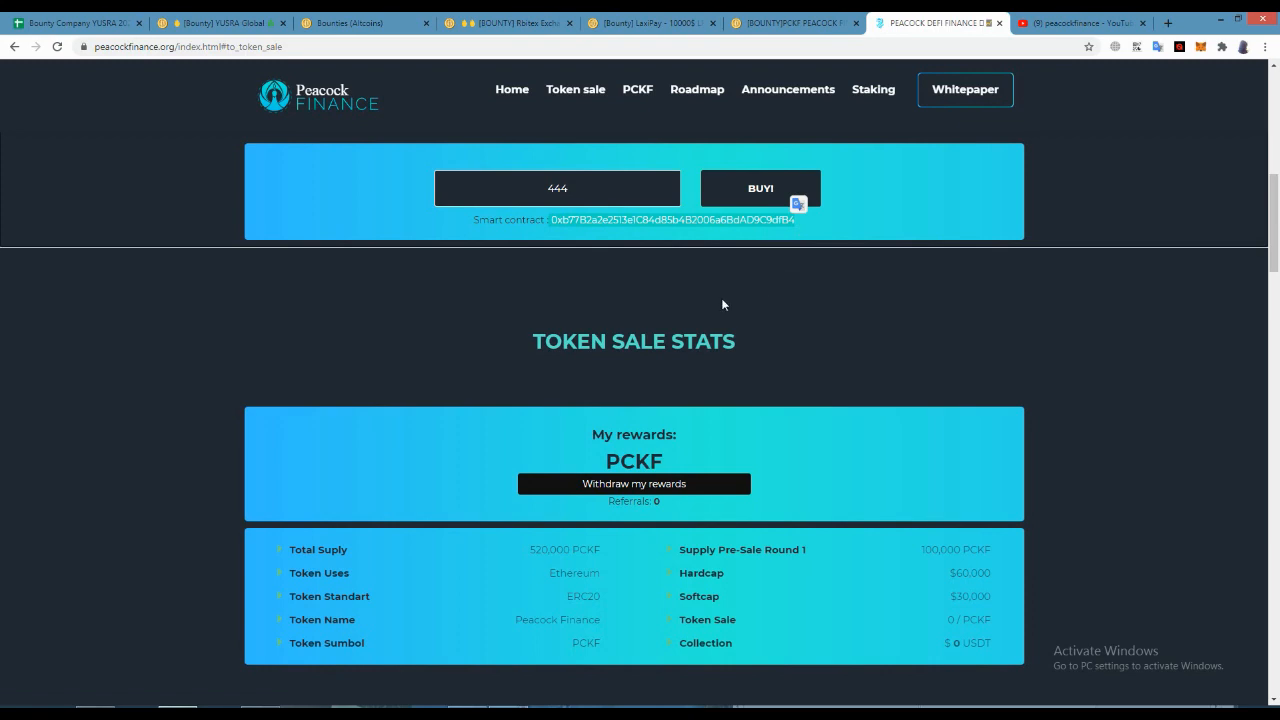
scroll(726, 303, "down", 1)
scroll(726, 303, "down", 3)
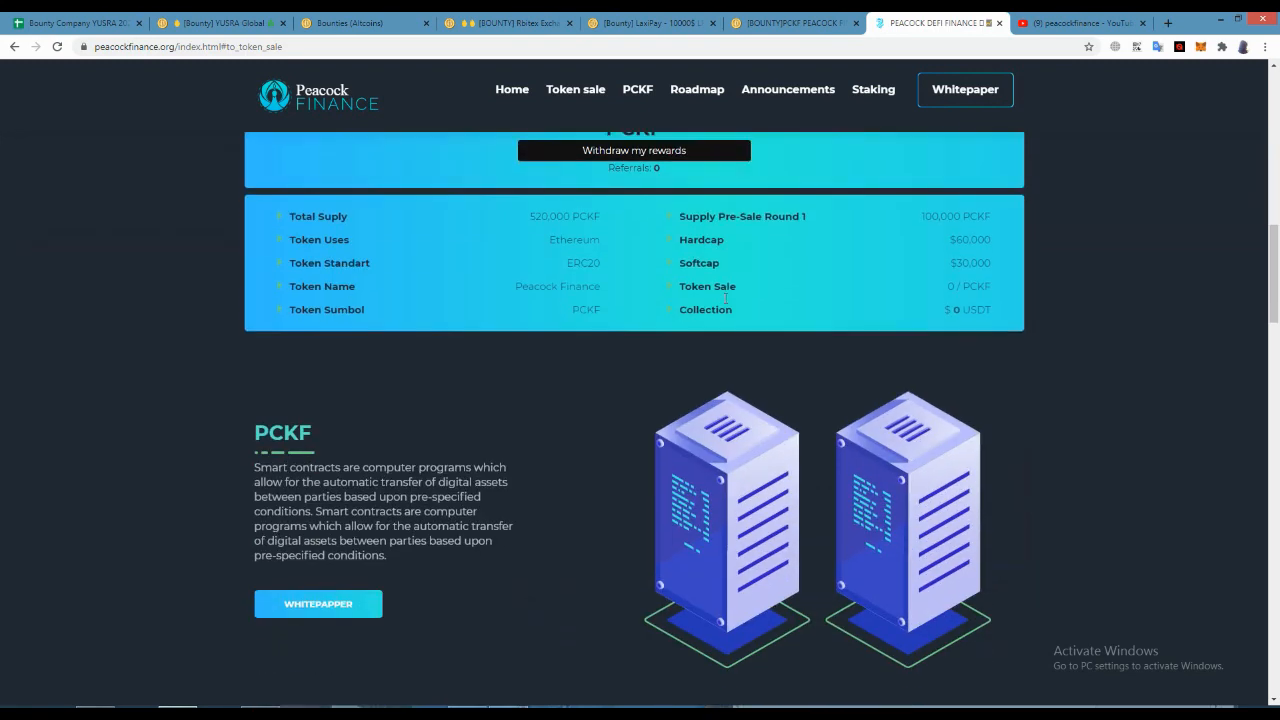
scroll(598, 360, "down", 2)
scroll(598, 358, "down", 3)
scroll(598, 356, "up", 6)
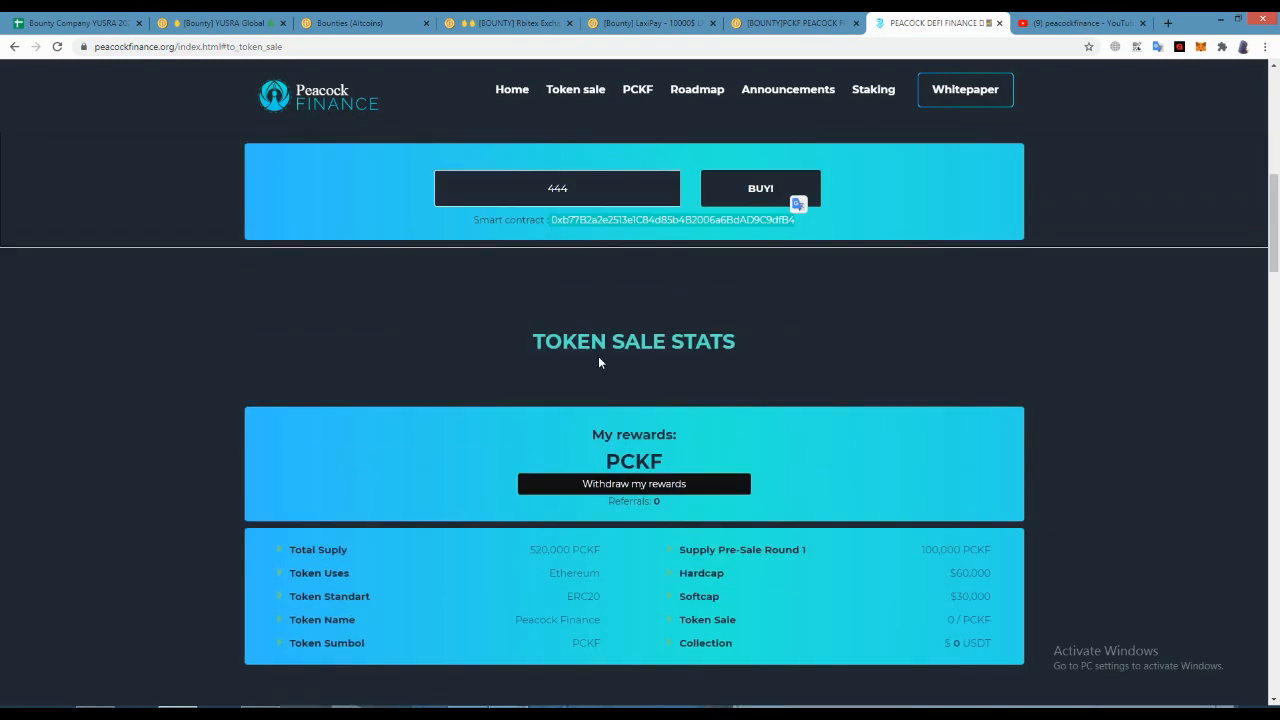
scroll(598, 356, "up", 3)
scroll(598, 356, "up", 5)
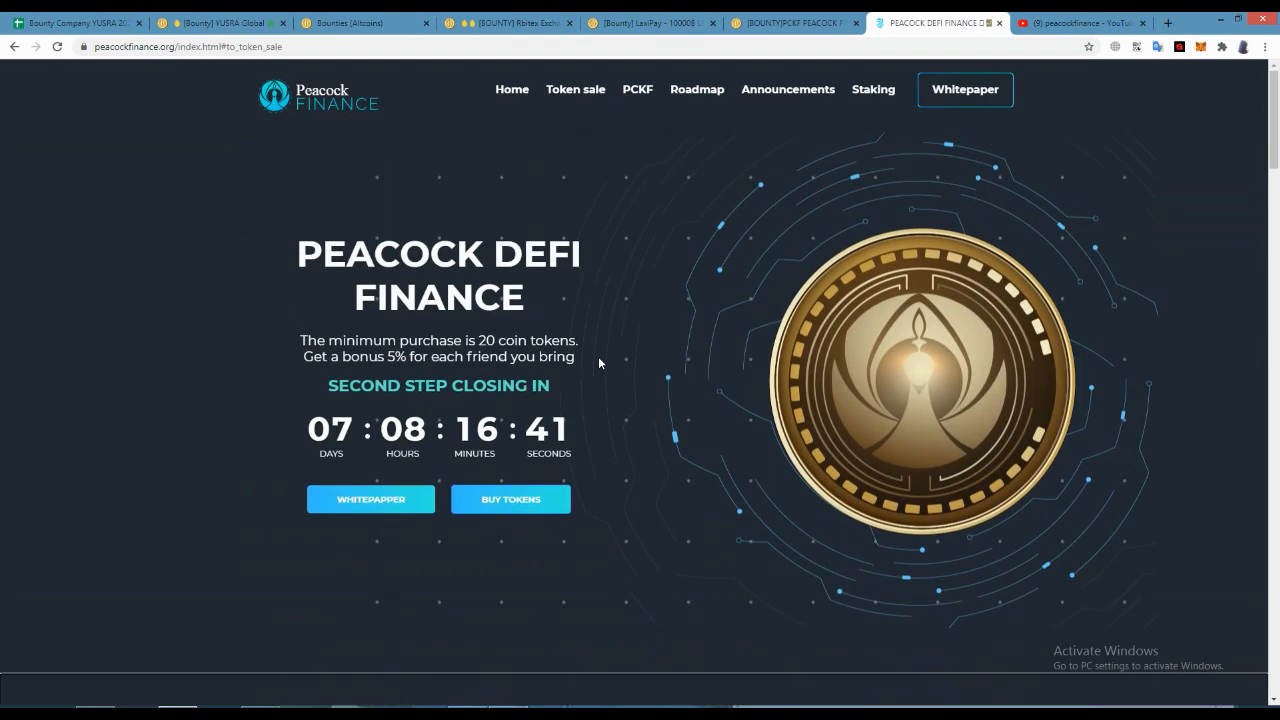
scroll(596, 362, "down", 2)
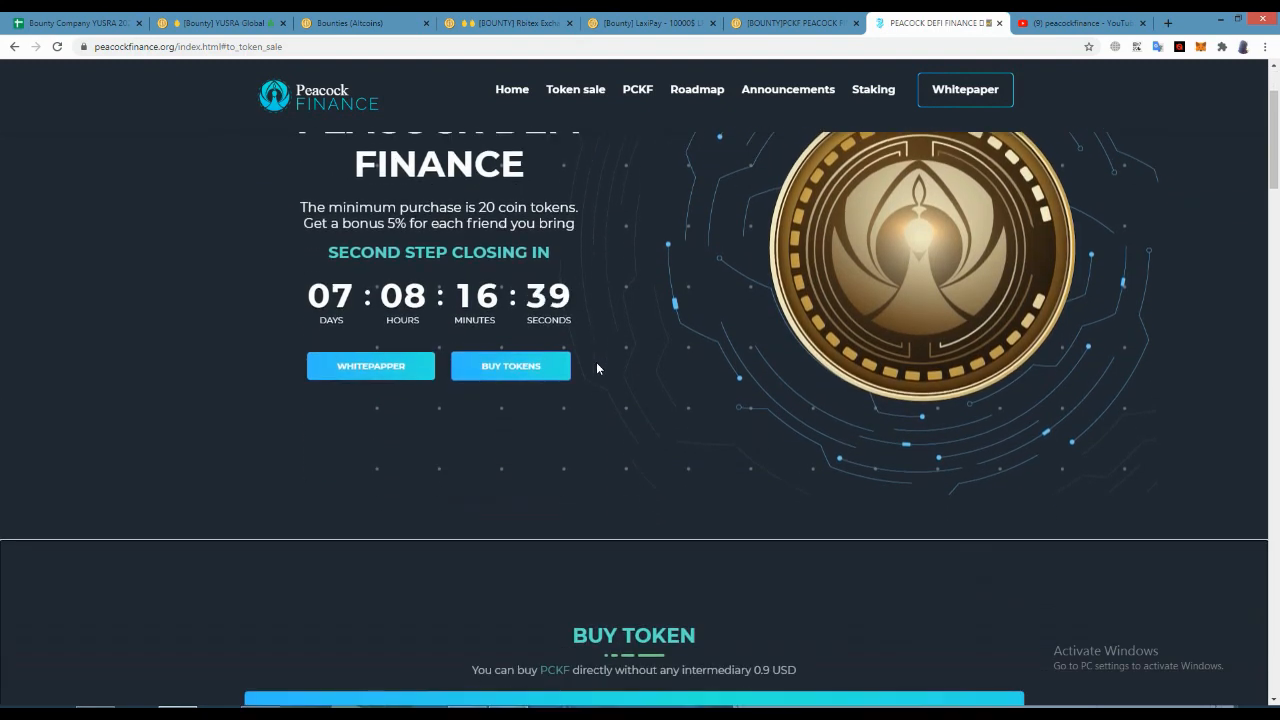
scroll(596, 368, "down", 3)
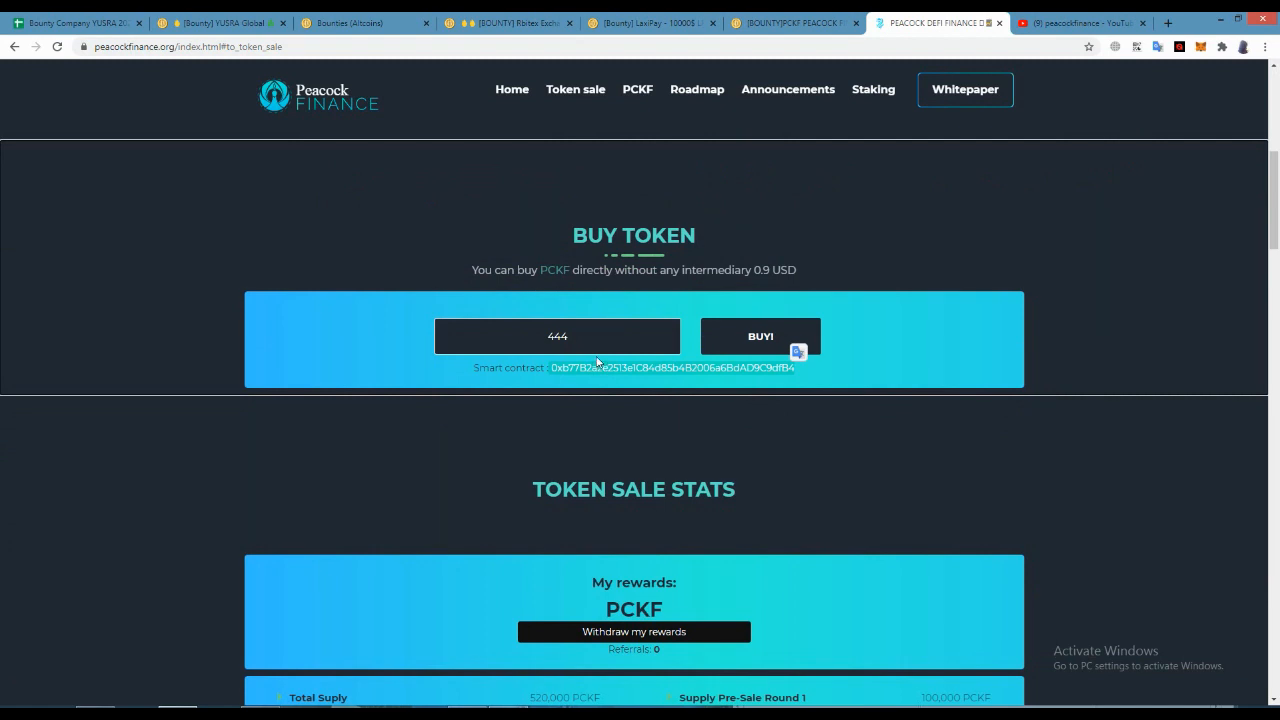
left_click(761, 424)
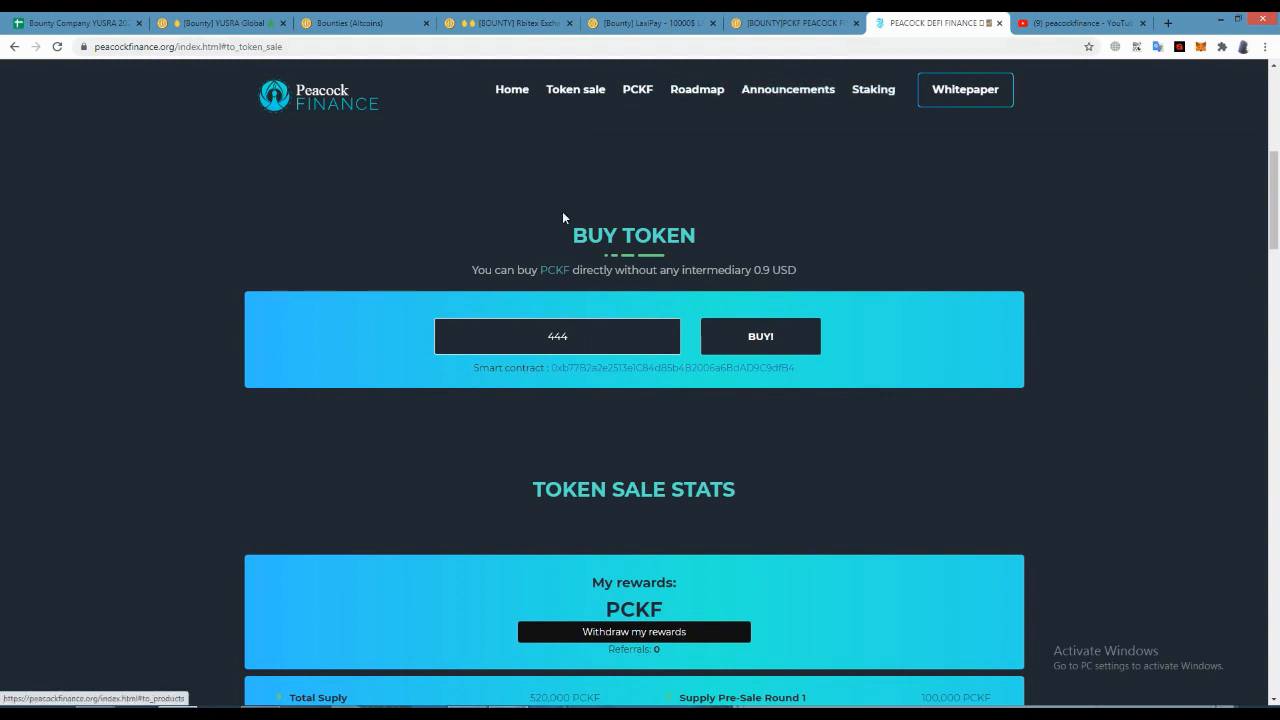
scroll(584, 208, "down", 2)
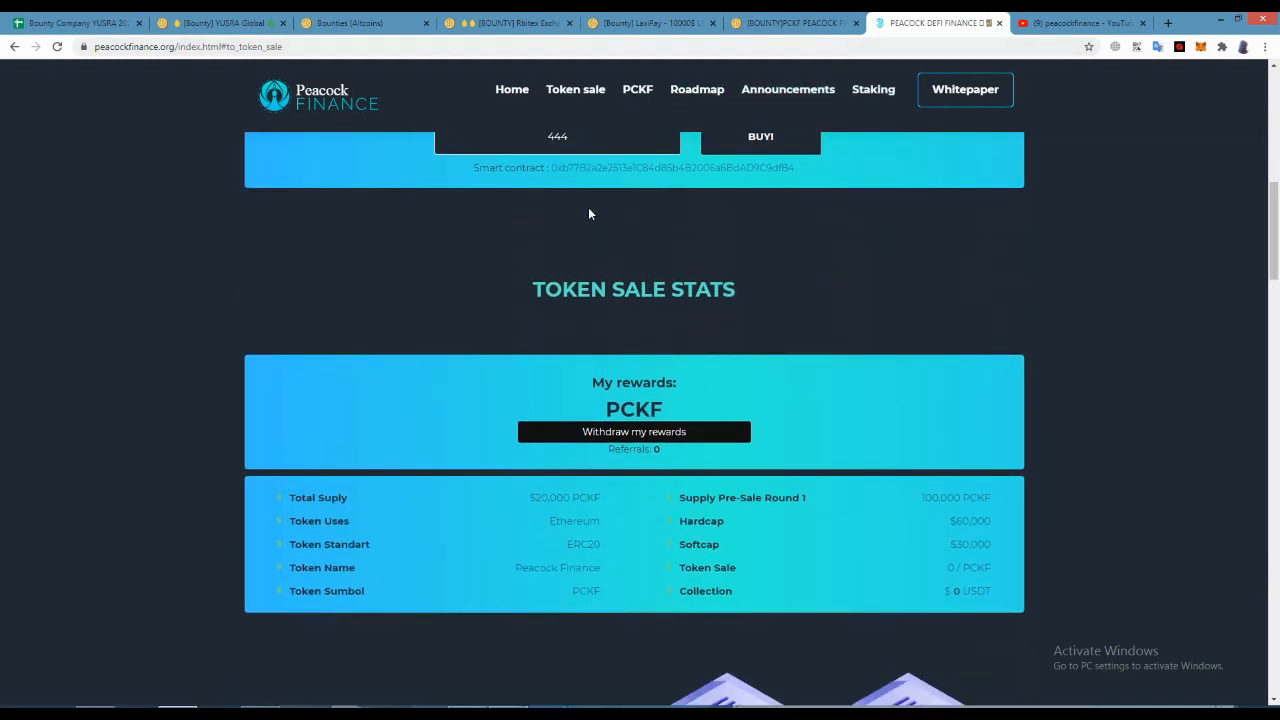